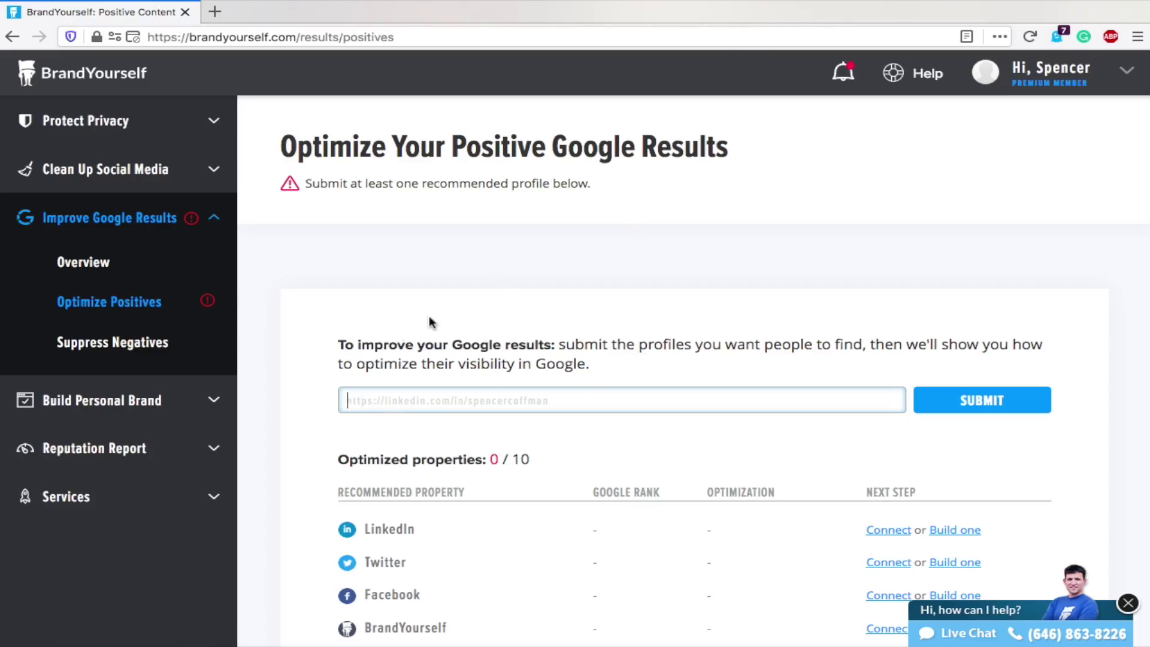
scroll(429, 317, "down", 2)
scroll(429, 316, "down", 3)
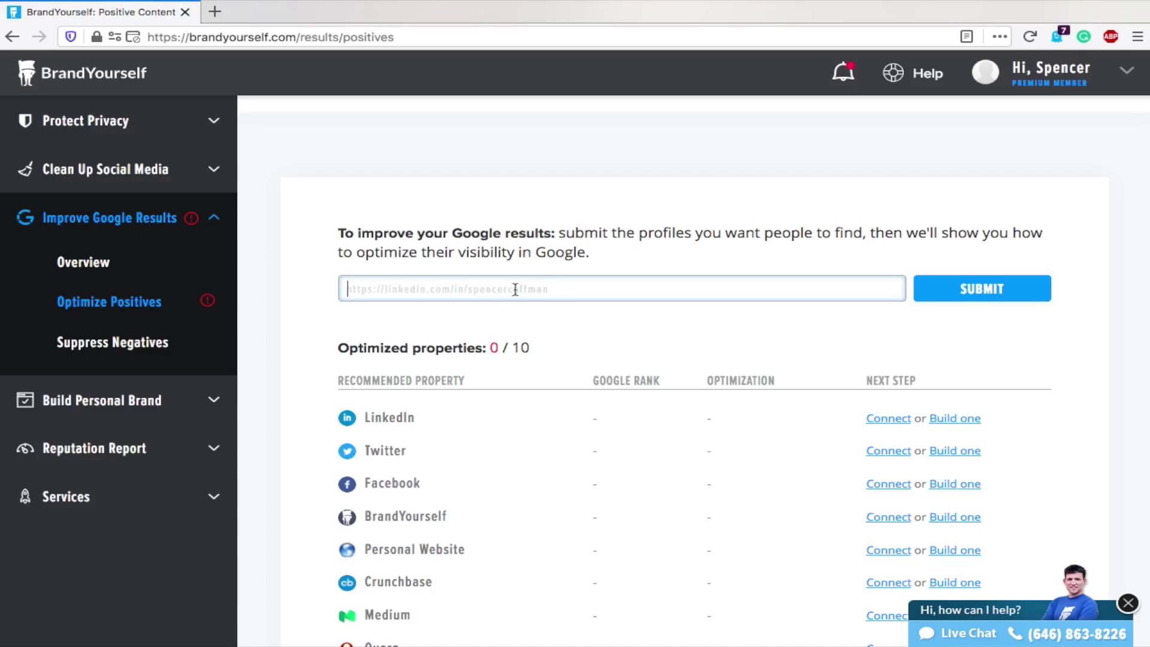
type("facebook.com/Author")
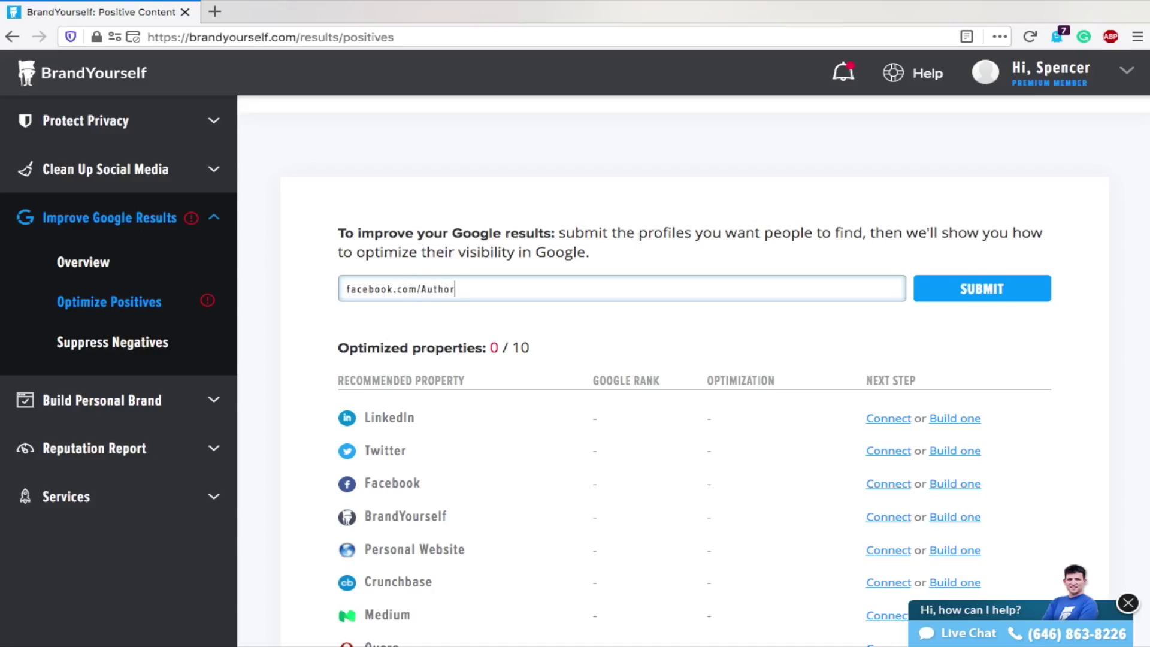
type("ffman")
left_click(345, 291)
type("htt")
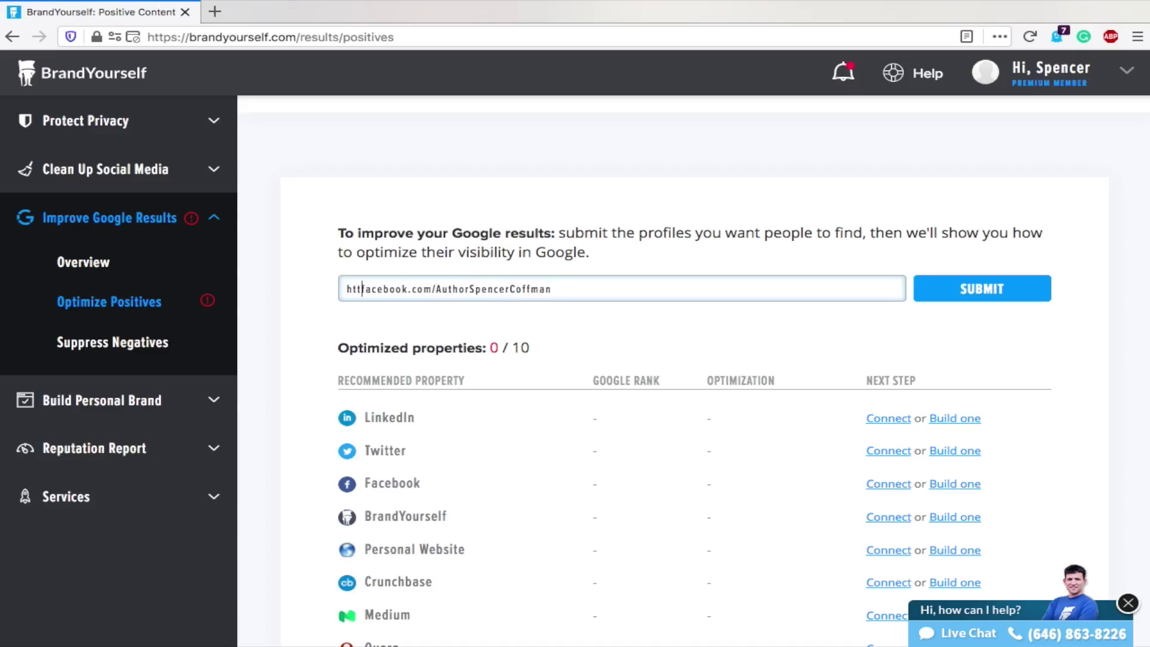
type("ps://www.")
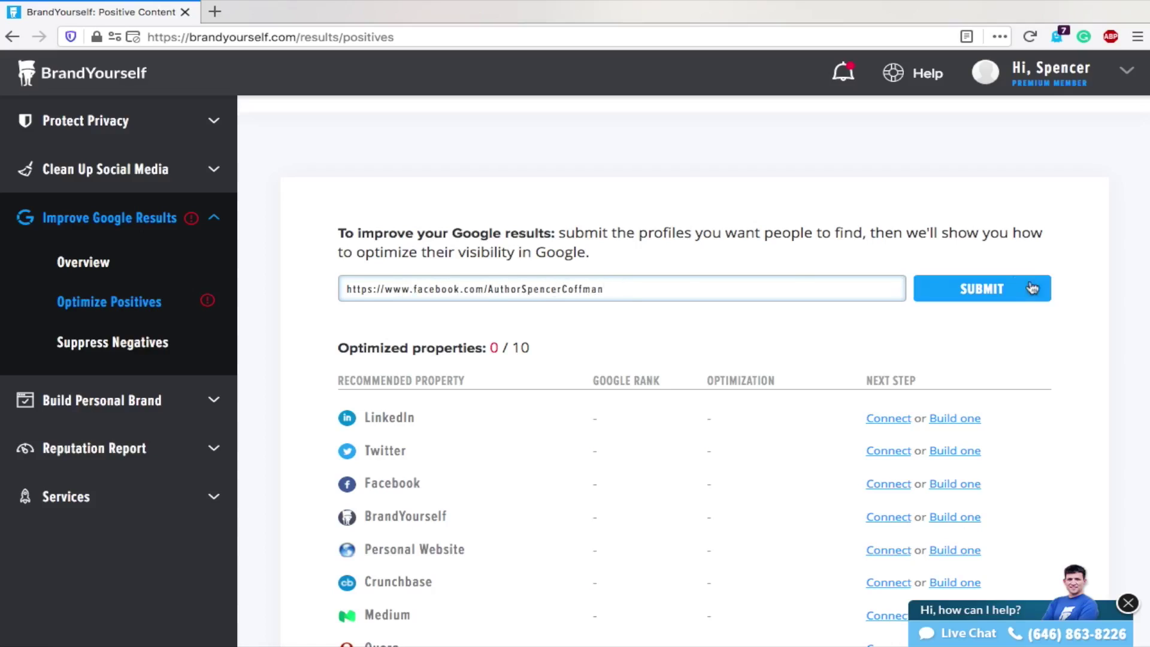
left_click(991, 289)
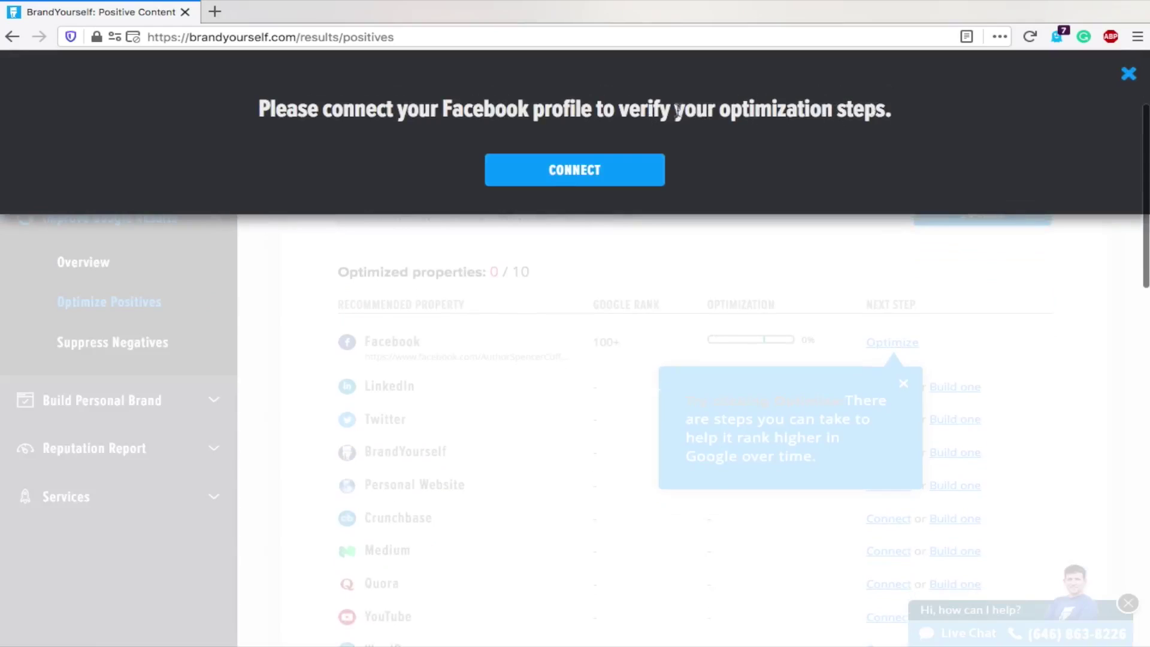
Connect the Facebook profile by logging into Facebook with the account name and password
left_click(575, 173)
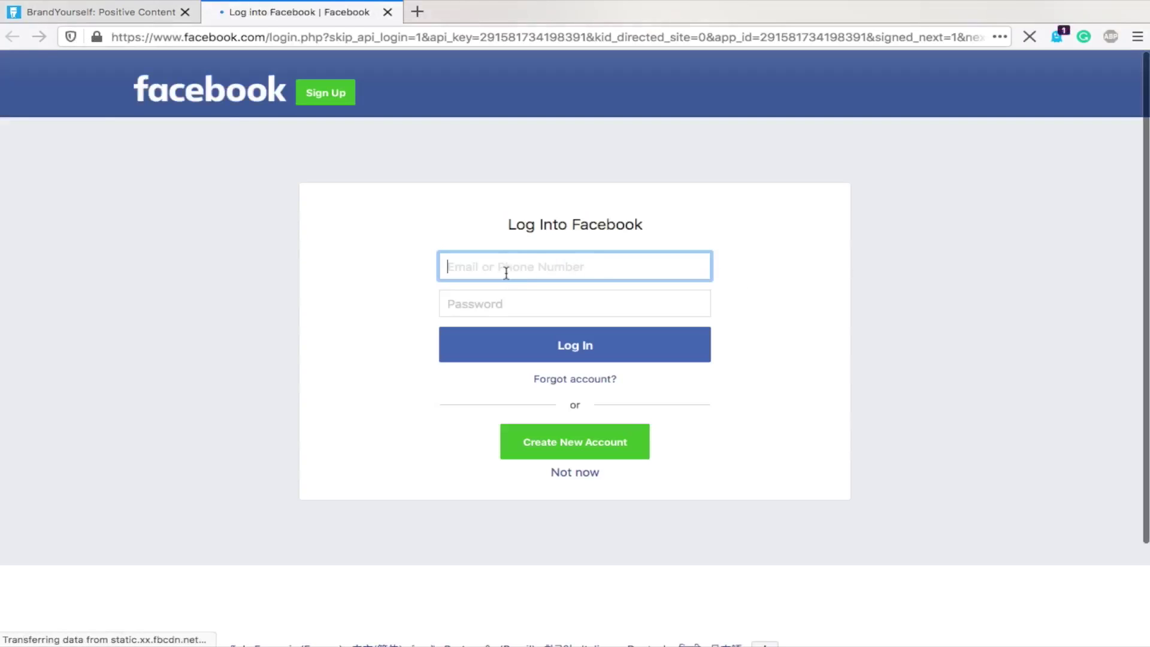
left_click(462, 265)
type("spencerc")
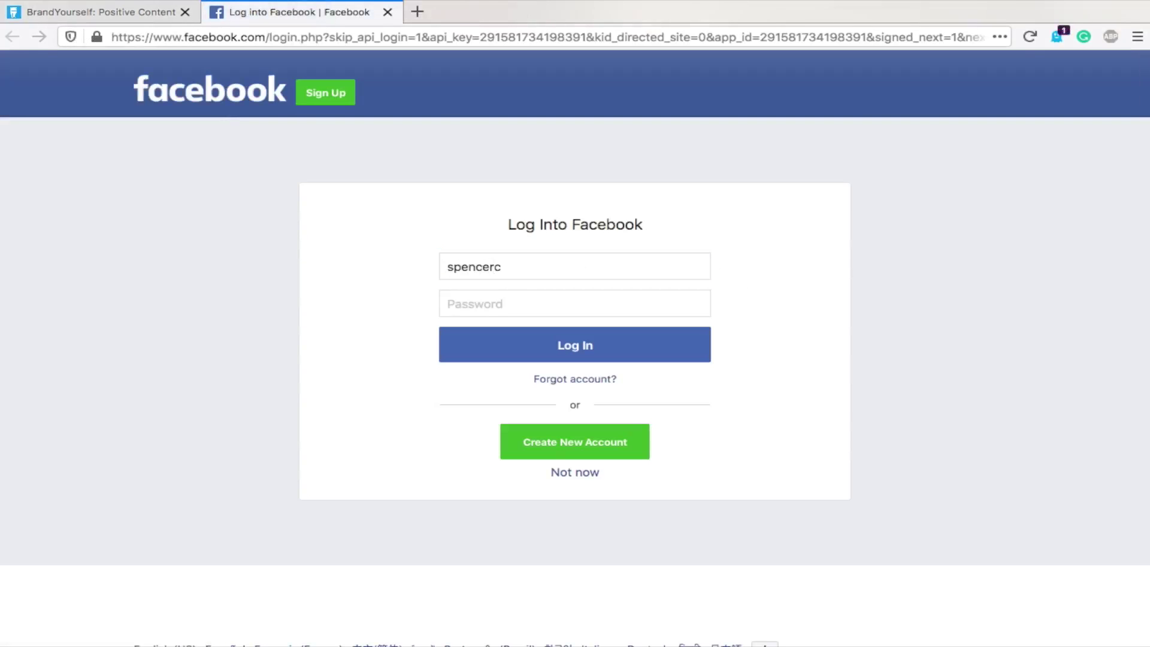
type("offman")
key("Tab")
type("********")
key("Return")
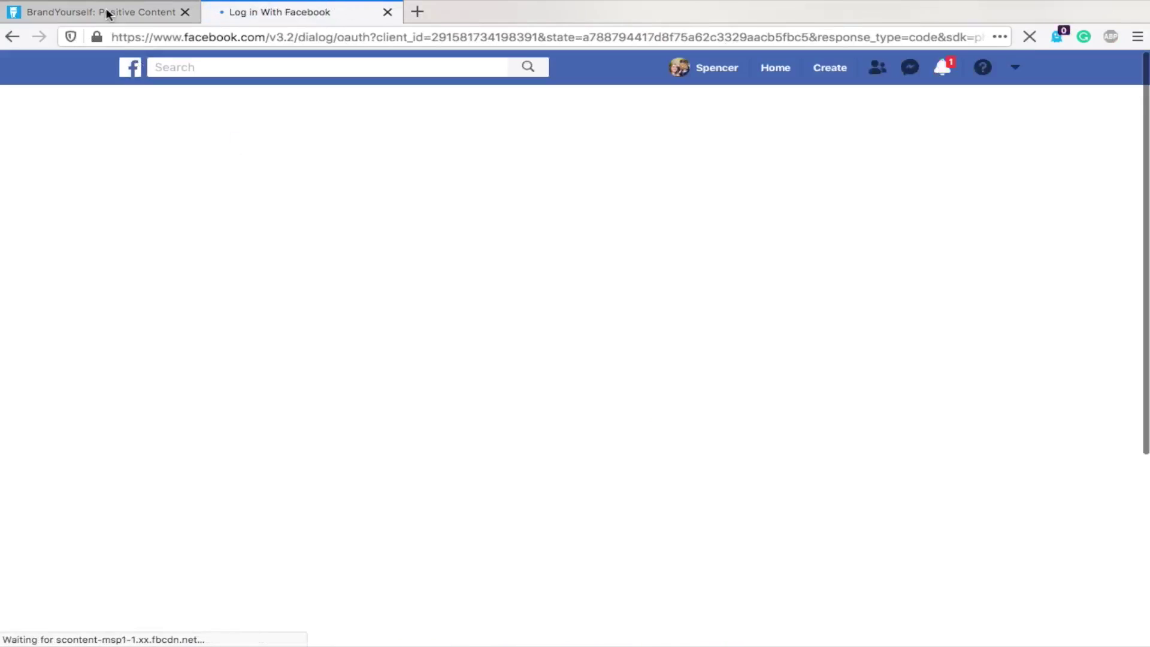
Grant BrandYourself access to the Facebook account from the permission request
left_click(107, 11)
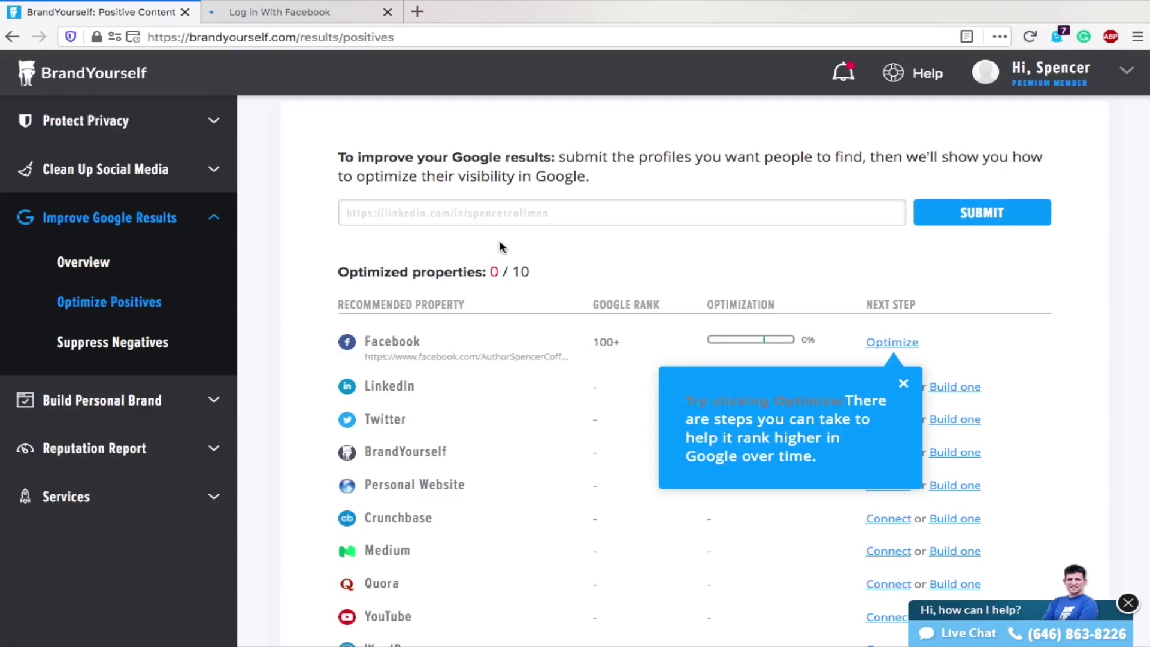
left_click(315, 17)
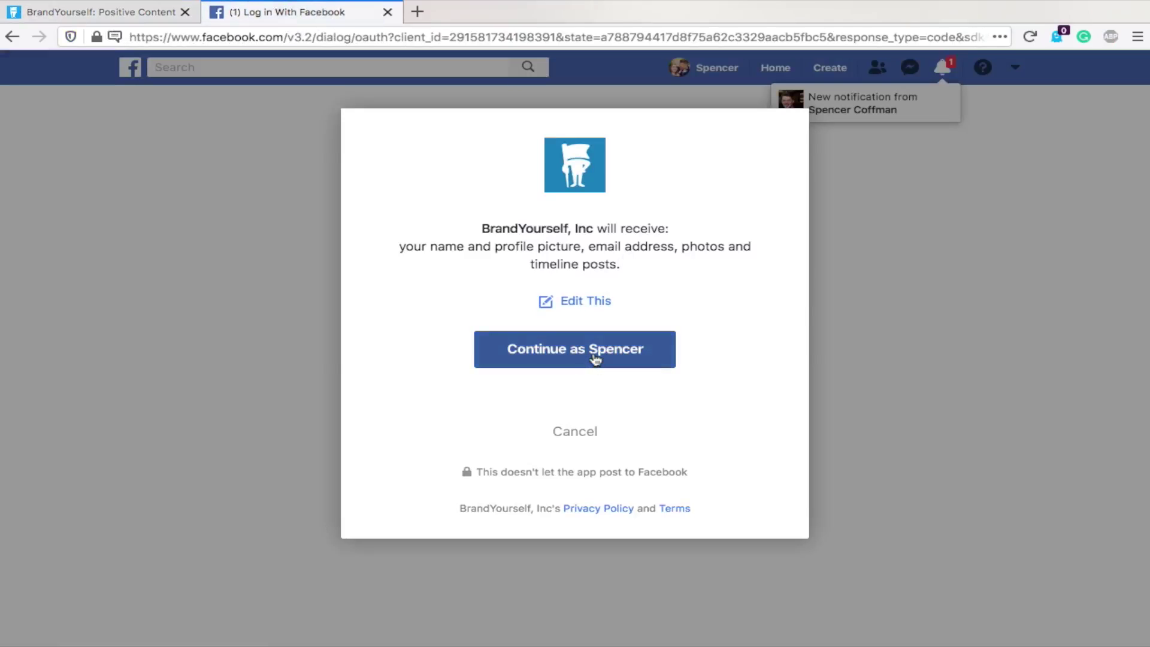
left_click(595, 358)
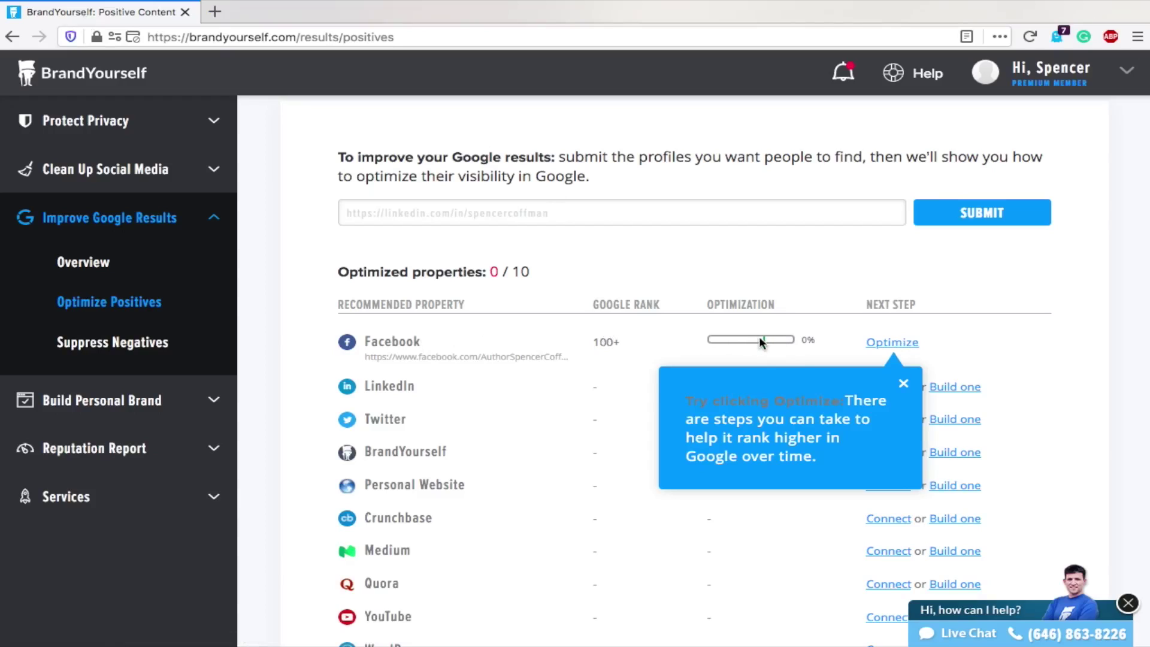
Read through Facebook's 0% optimization steps and freshness tasks, then return to the Optimize Positives list
left_click(892, 342)
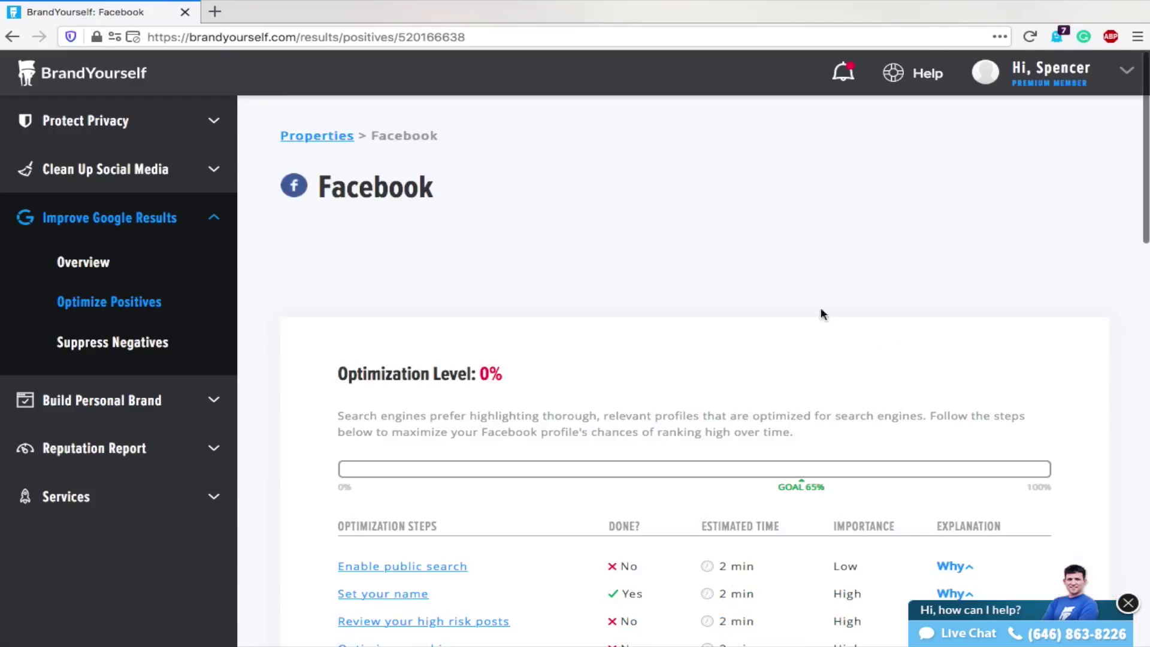
scroll(616, 254, "down", 2)
scroll(489, 332, "down", 1)
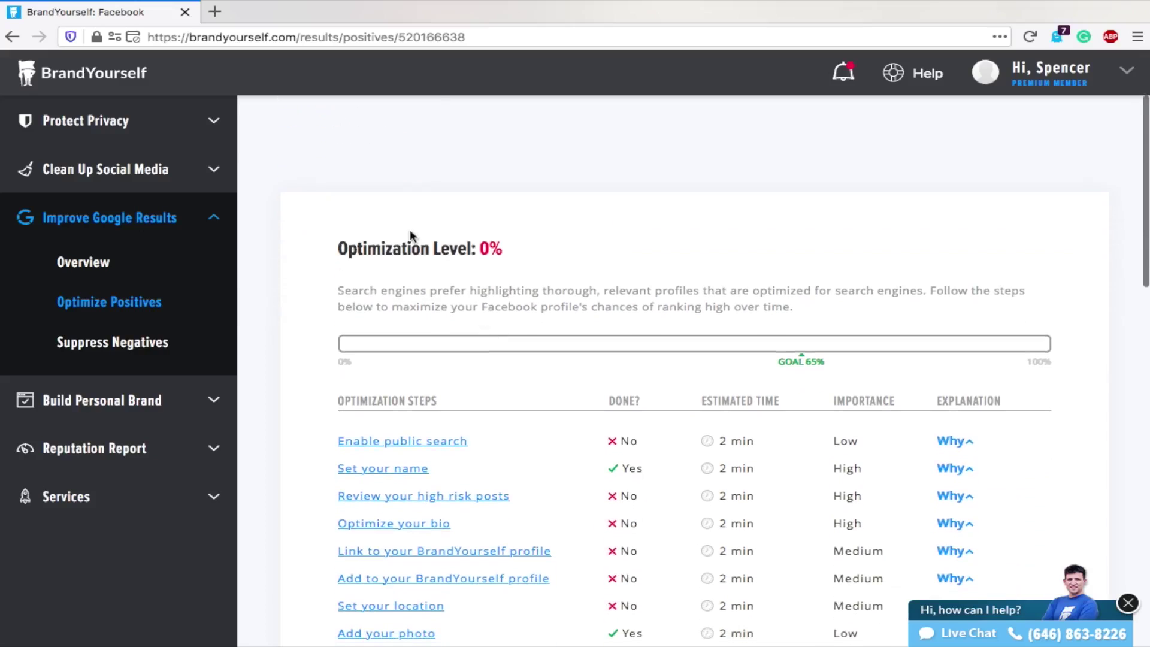
scroll(577, 257, "down", 2)
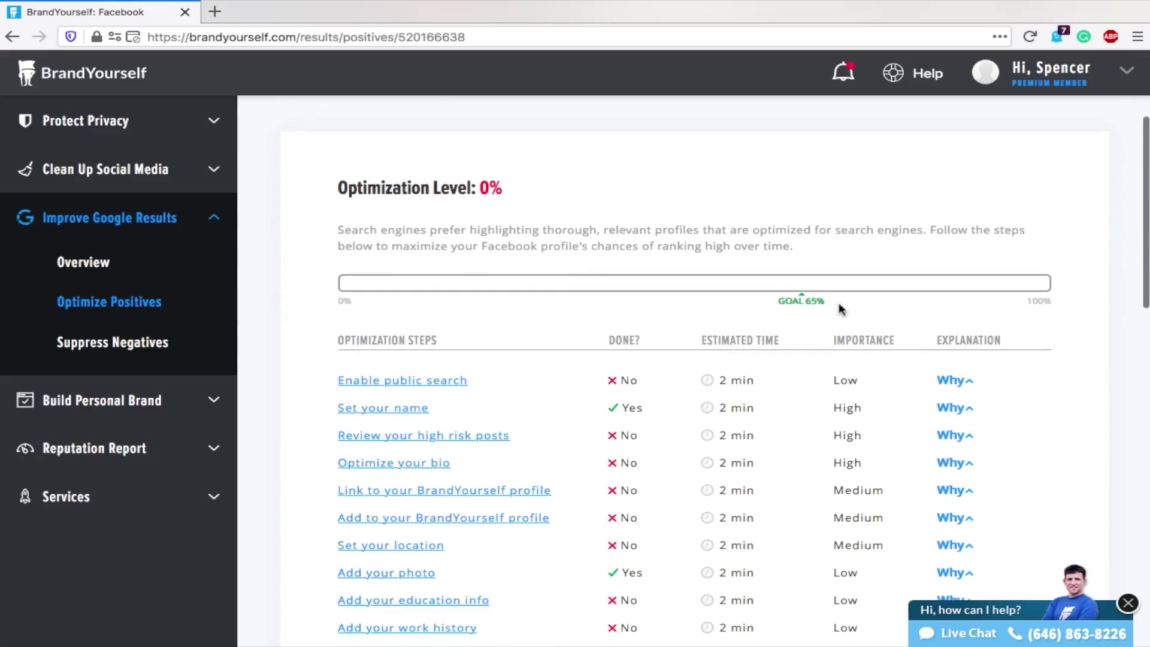
scroll(398, 272, "down", 2)
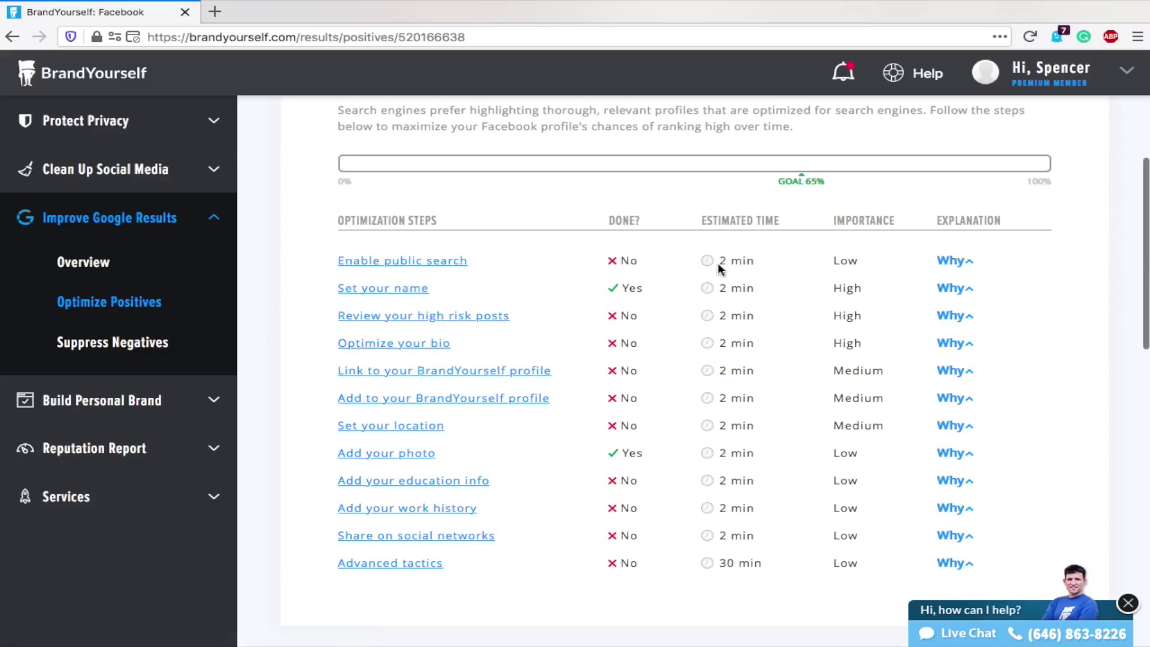
scroll(571, 300, "down", 1)
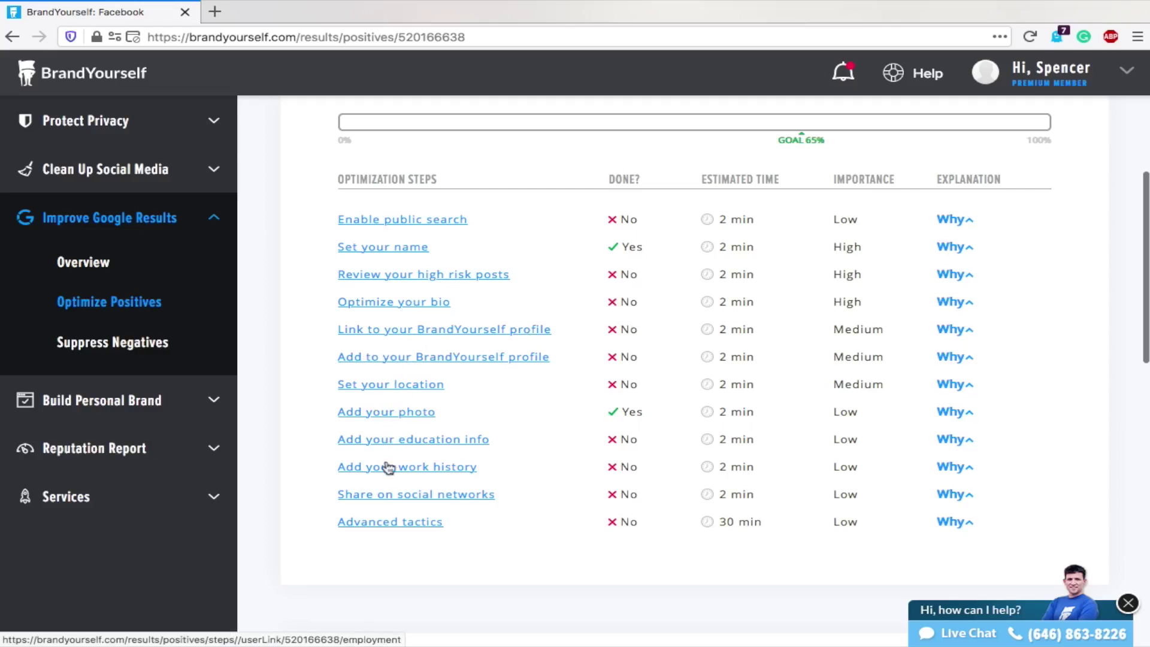
scroll(541, 484, "down", 5)
scroll(541, 484, "up", 3)
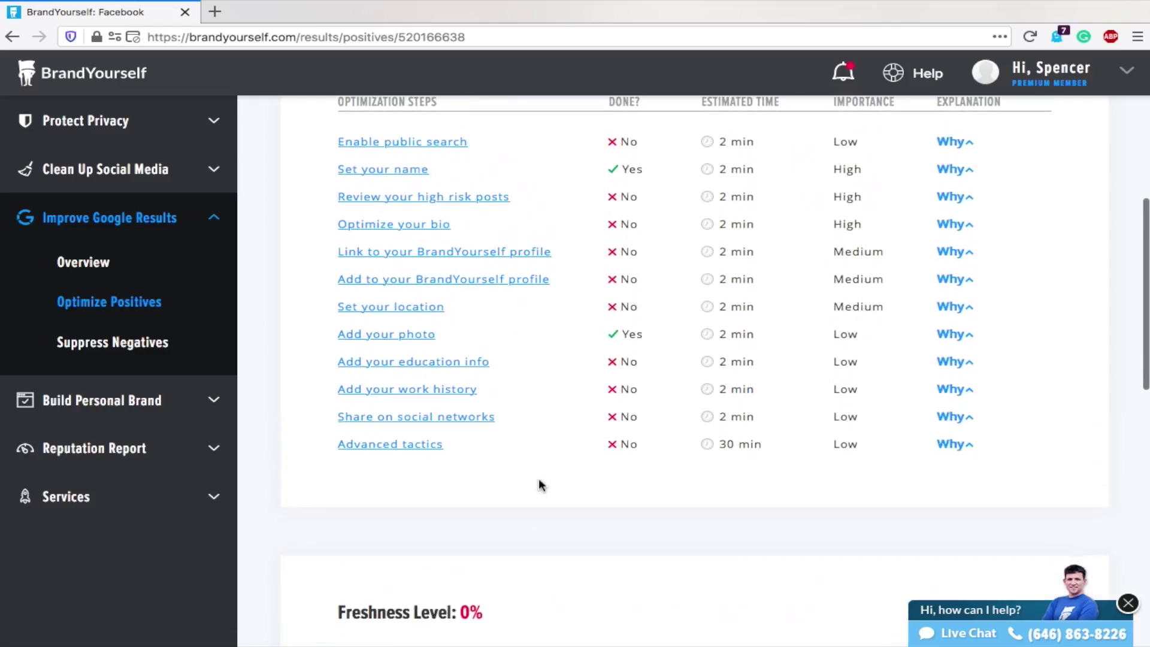
scroll(541, 484, "down", 8)
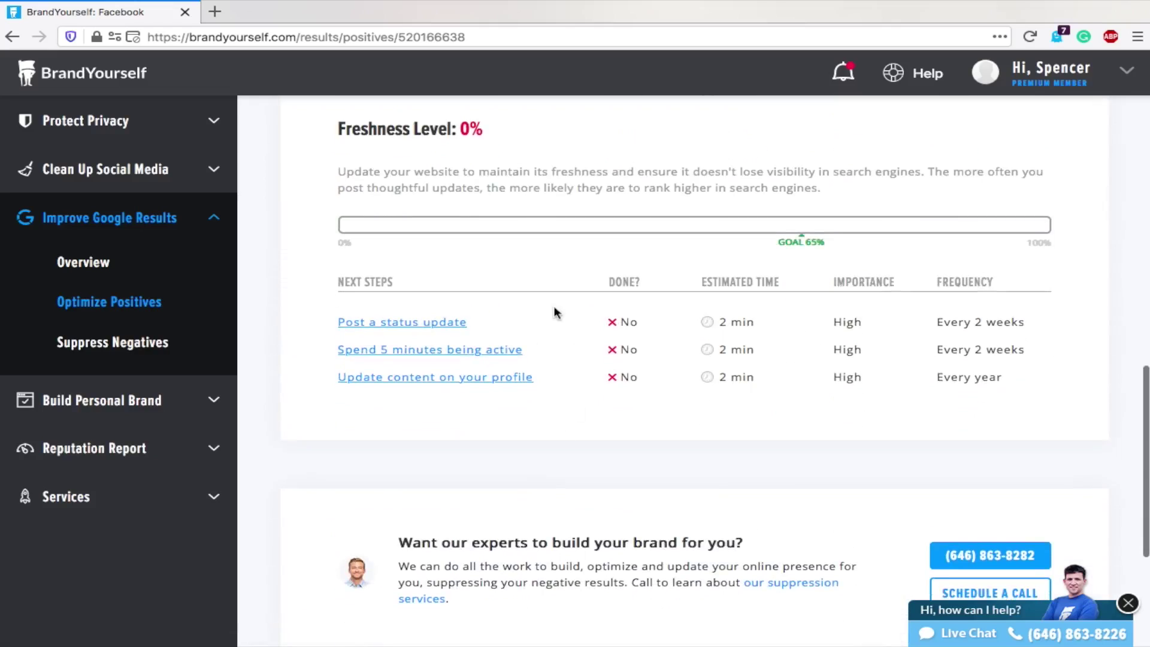
scroll(556, 312, "up", 10)
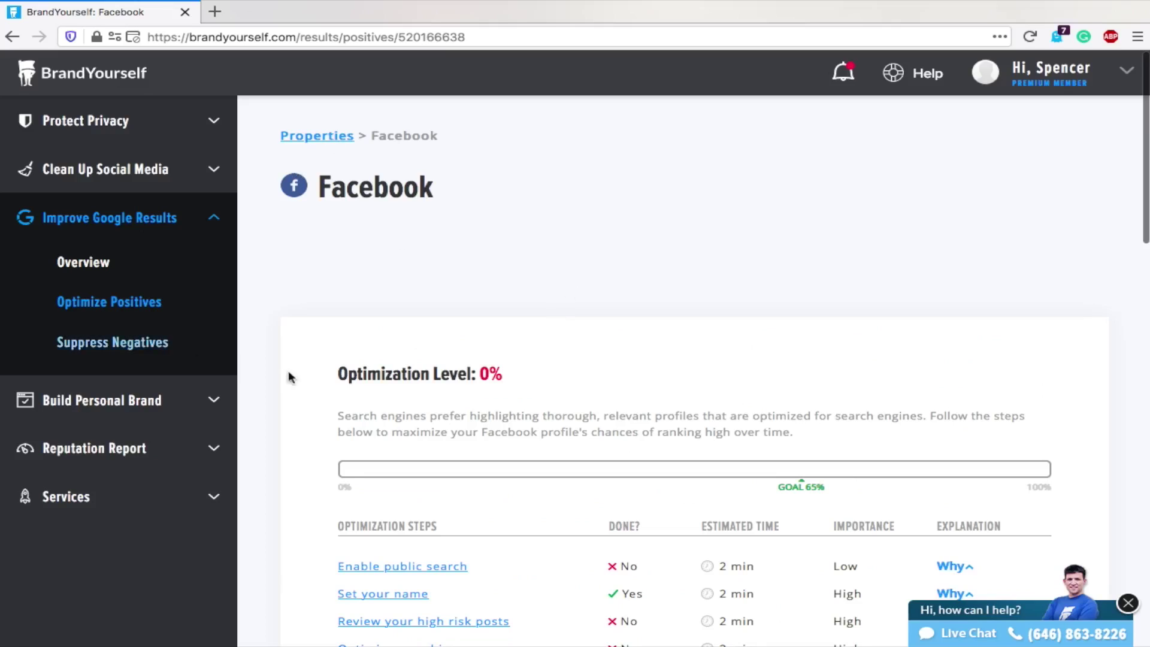
left_click(118, 303)
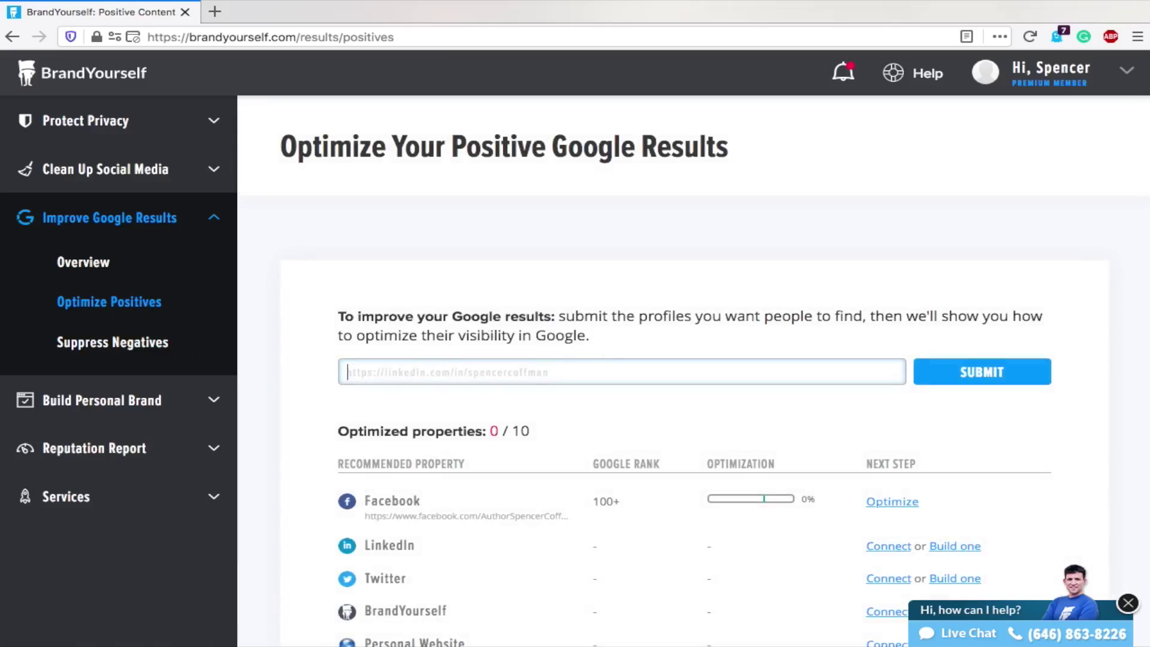
type("https://spencercoffman.com")
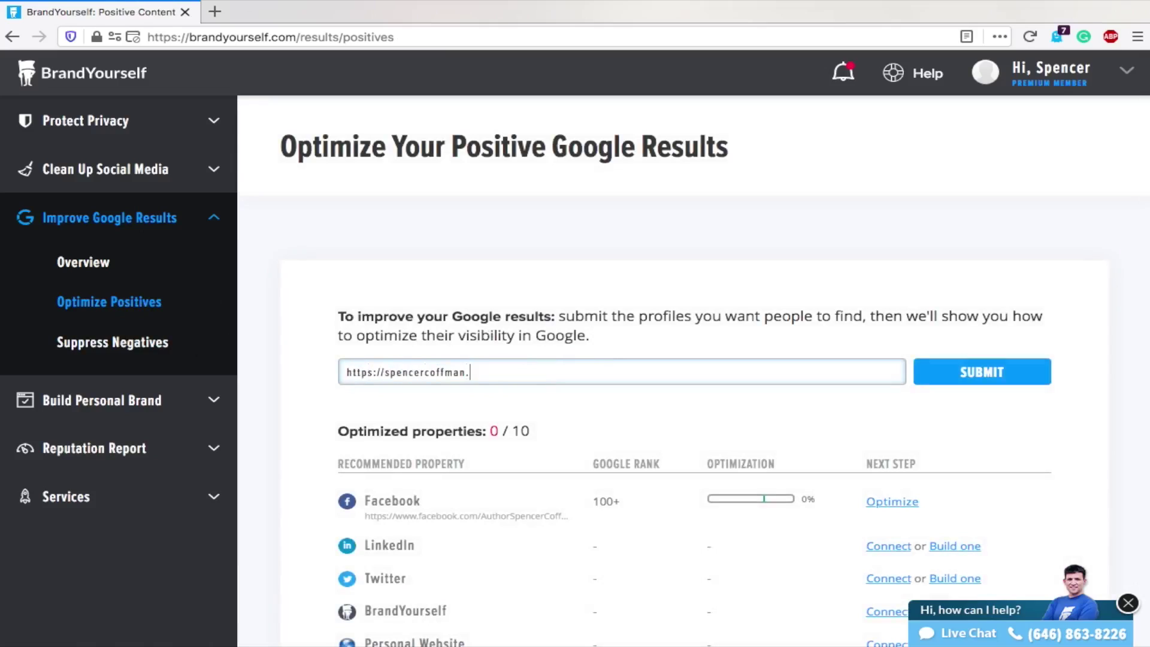
left_click(991, 378)
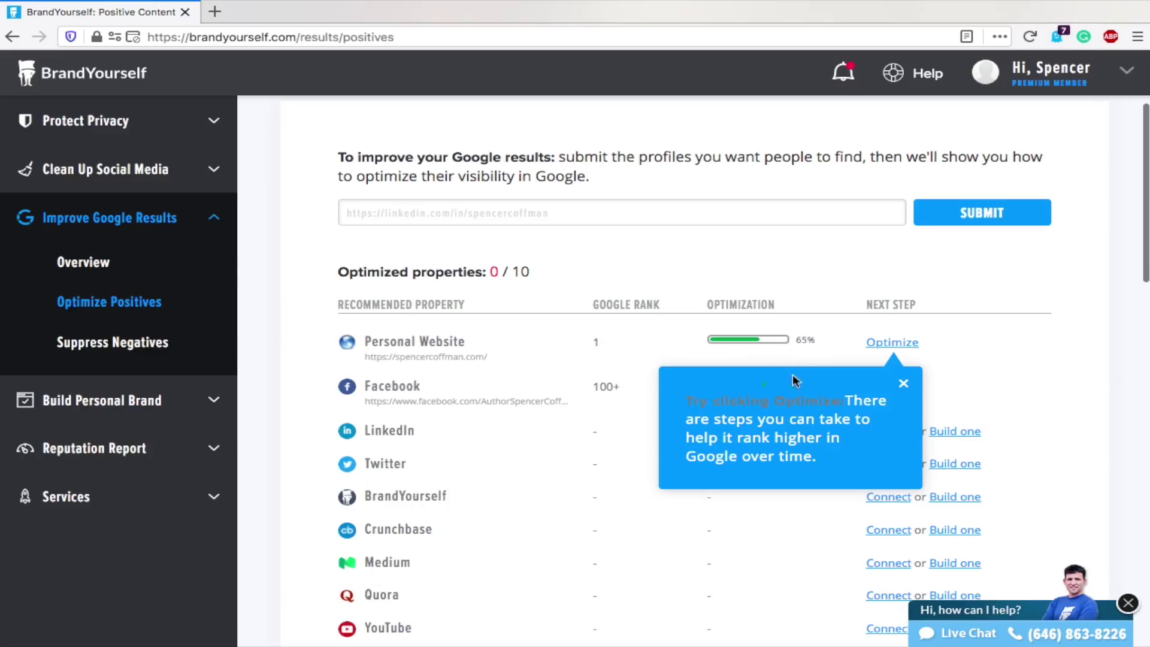
Review the Personal Website's 65% optimization checklist, including the Advanced tactics details
left_click(894, 343)
scroll(509, 360, "down", 1)
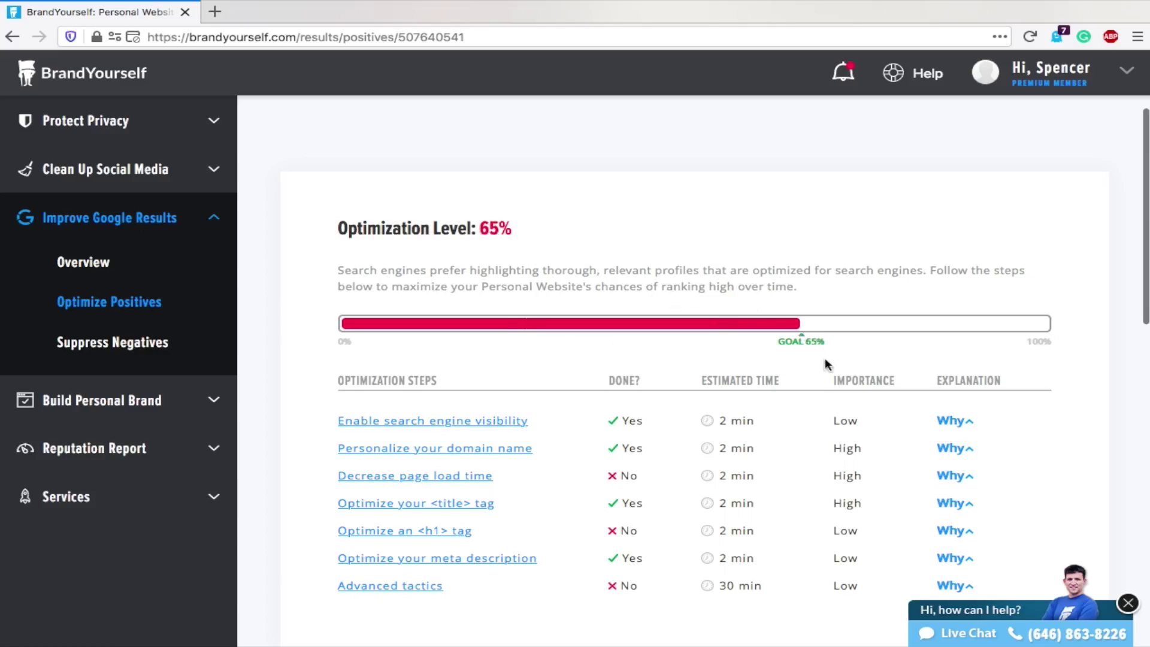
scroll(558, 361, "down", 3)
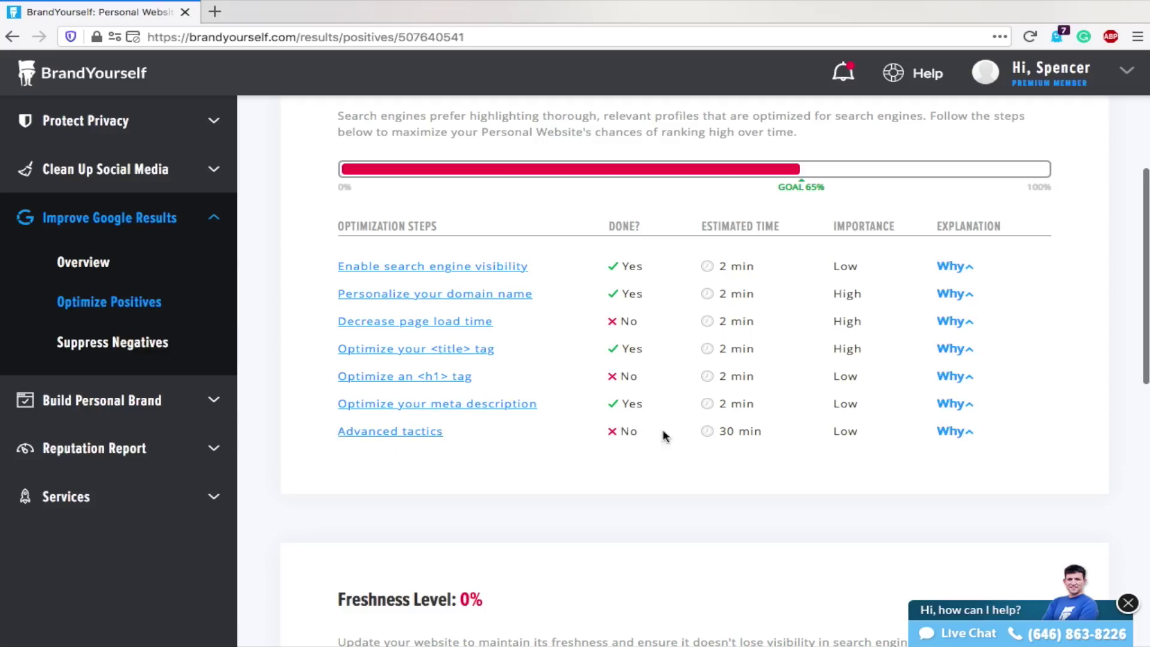
left_click(387, 432)
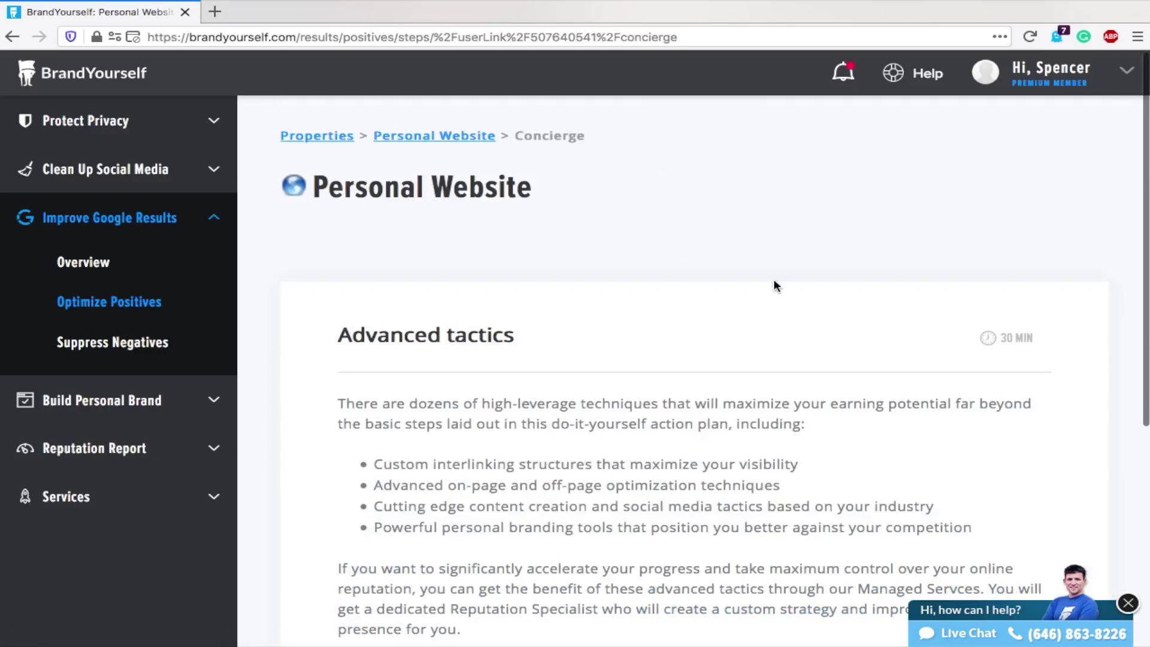
scroll(774, 286, "down", 4)
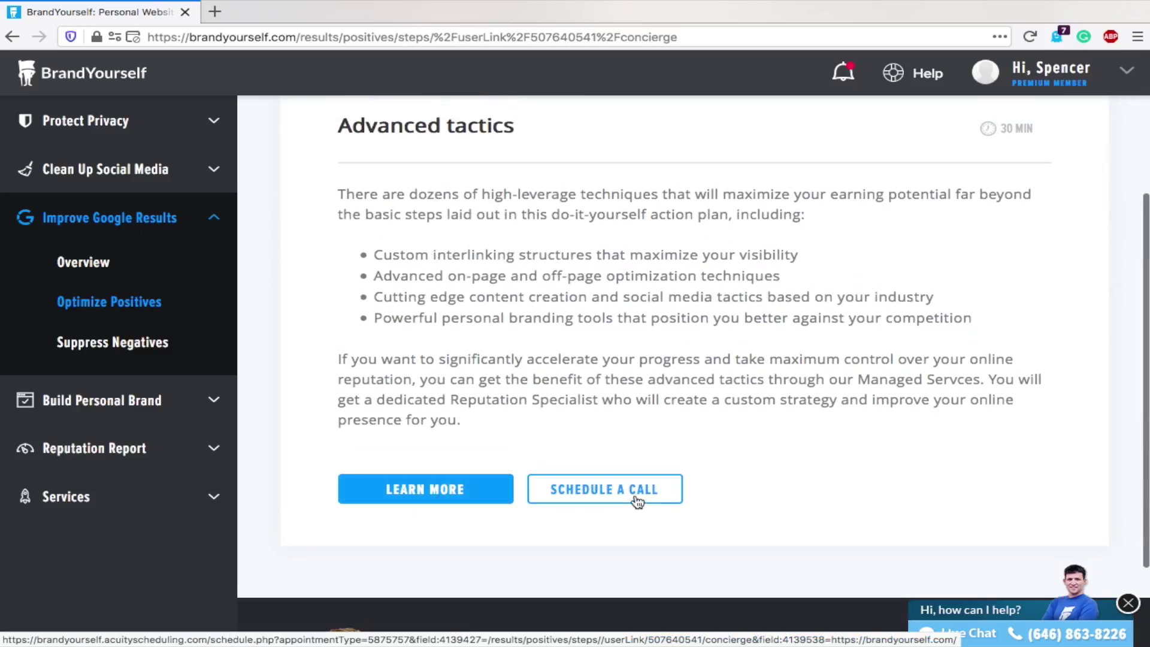
scroll(907, 212, "up", 1)
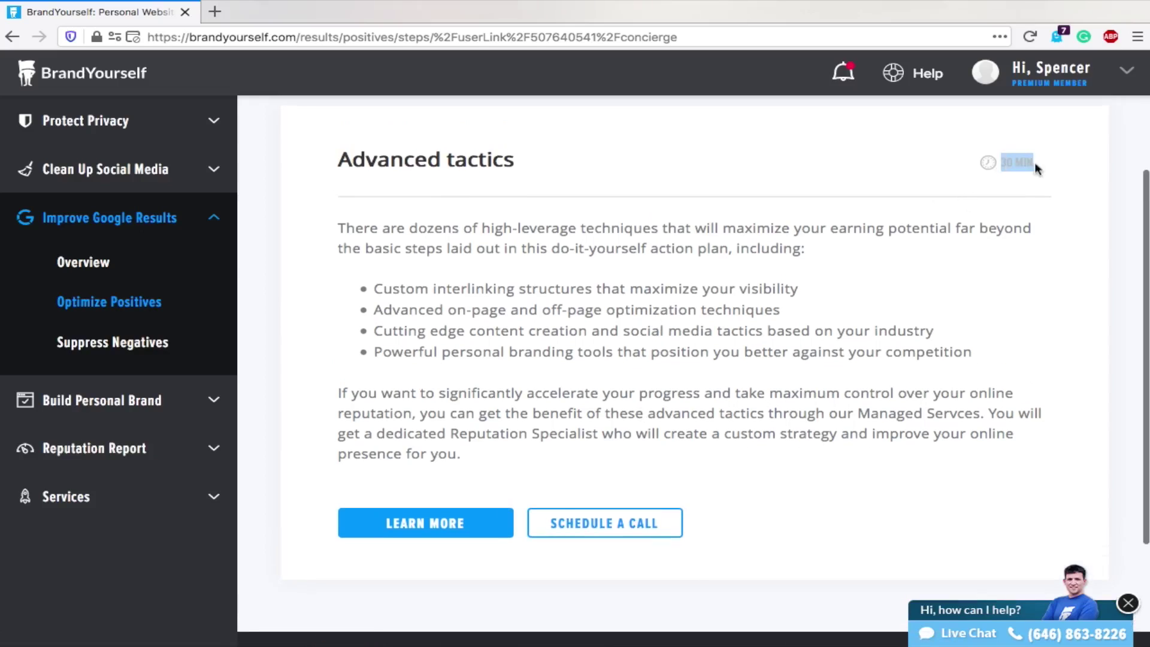
Revisit the Personal Website's steps from the overview, then go back to the Optimize Positives list
left_click(128, 296)
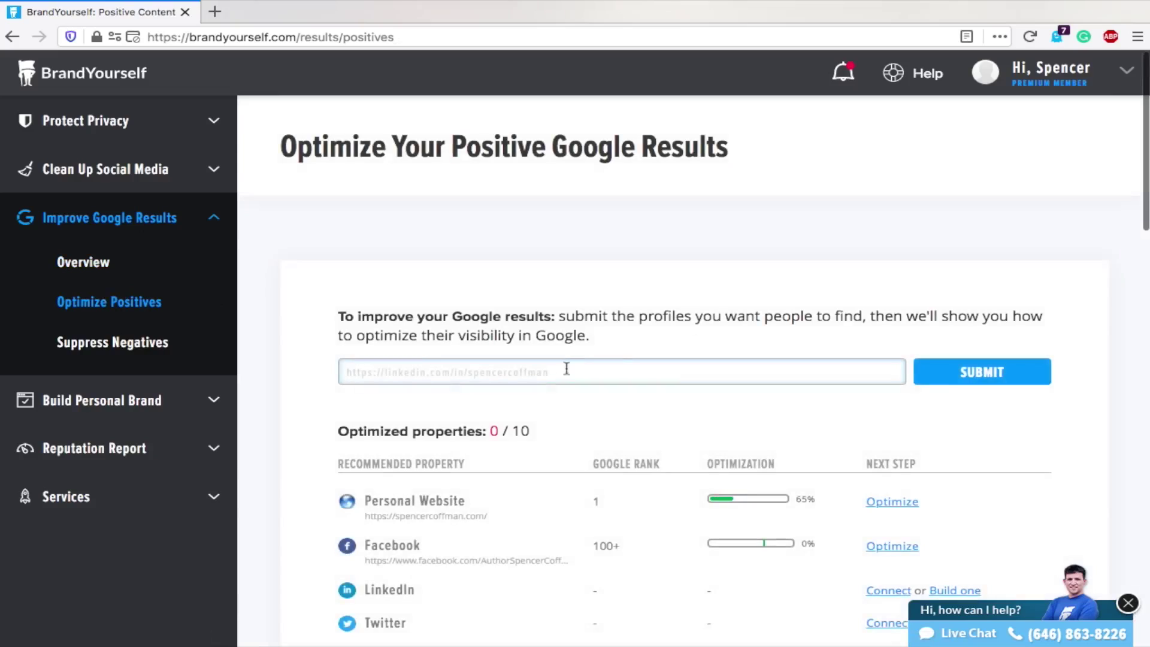
scroll(693, 339, "down", 3)
left_click(897, 312)
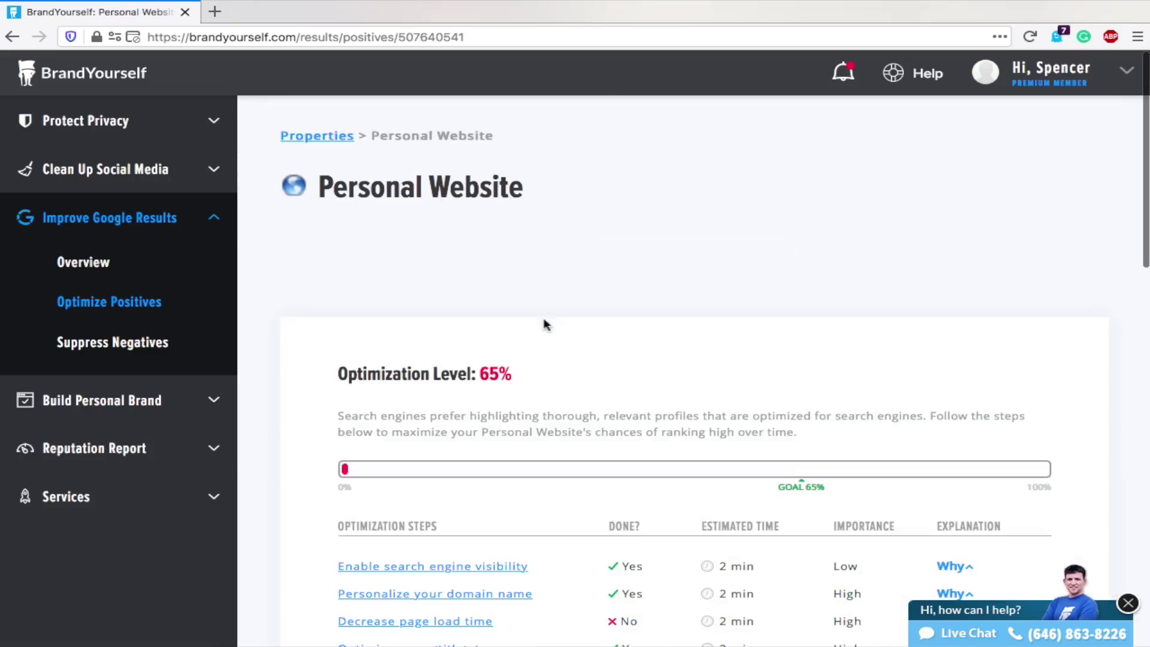
scroll(544, 318, "down", 5)
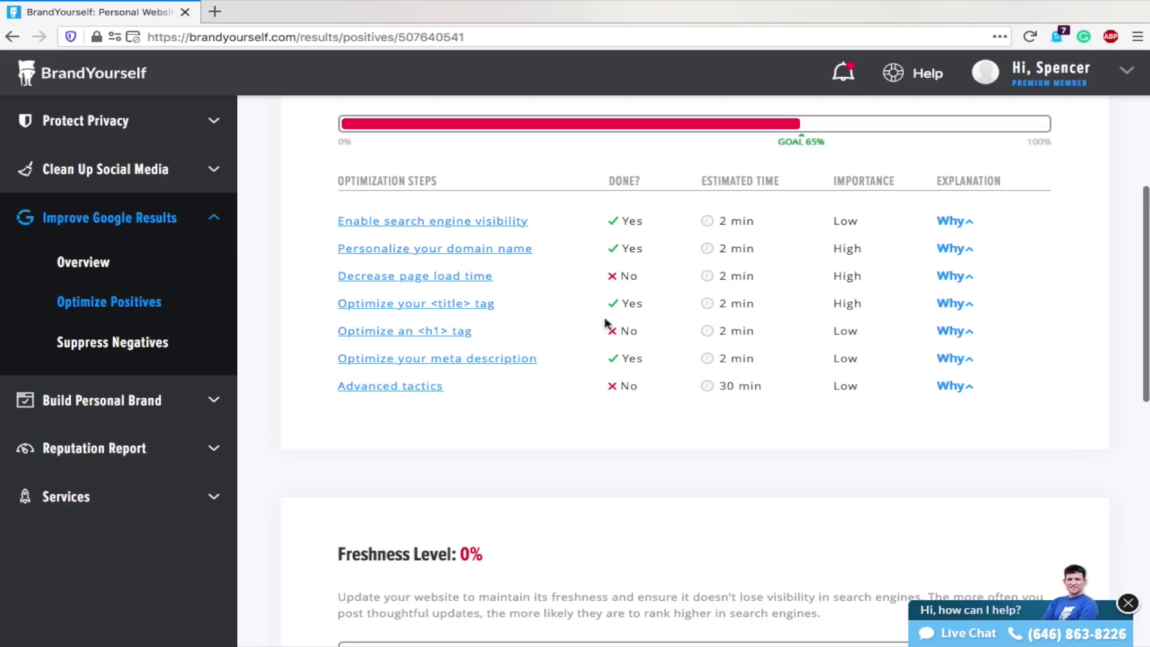
left_click(71, 302)
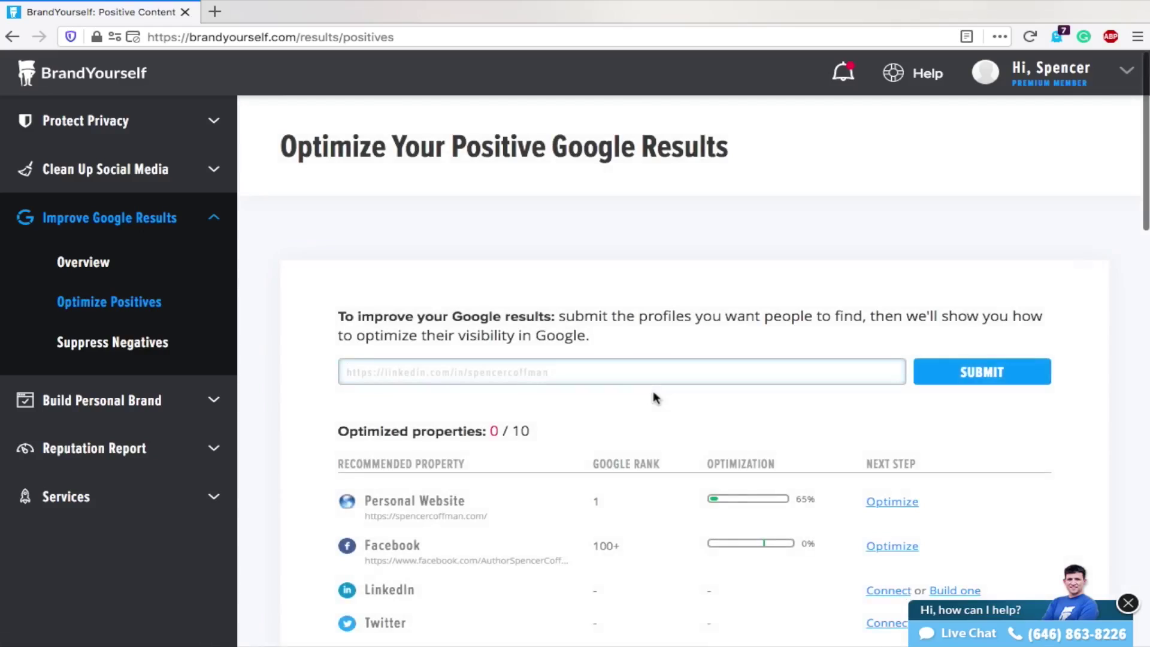
Show all recommendations and scroll through the expanded property list from About.me to Zillow
scroll(653, 391, "down", 3)
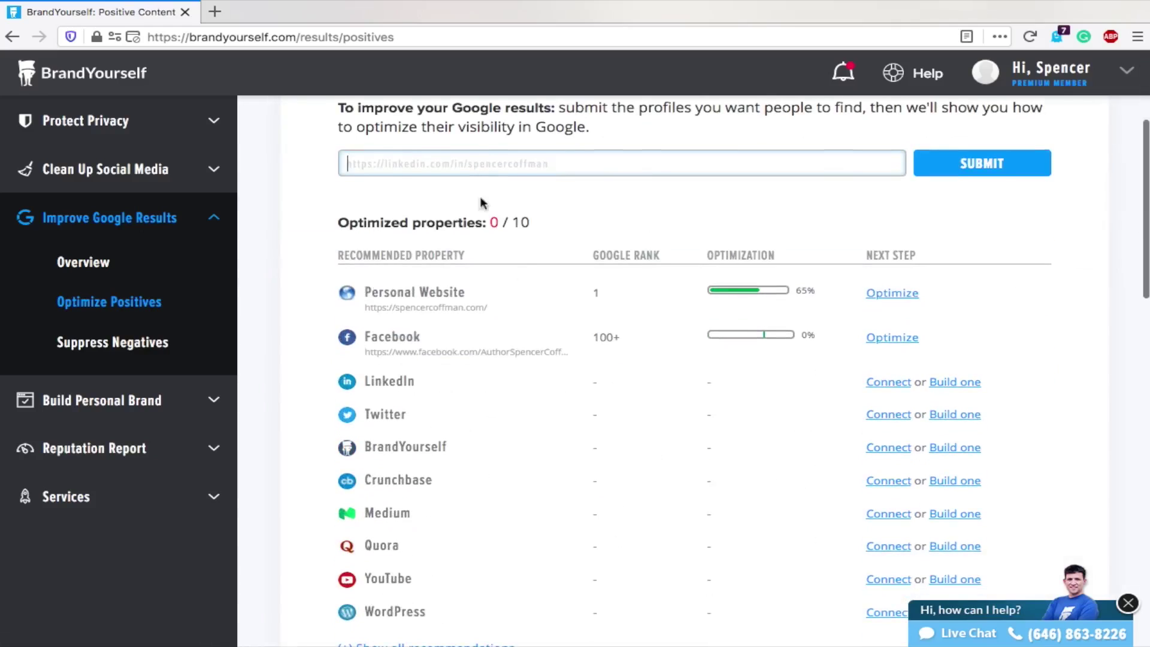
scroll(569, 332, "down", 2)
scroll(659, 332, "down", 2)
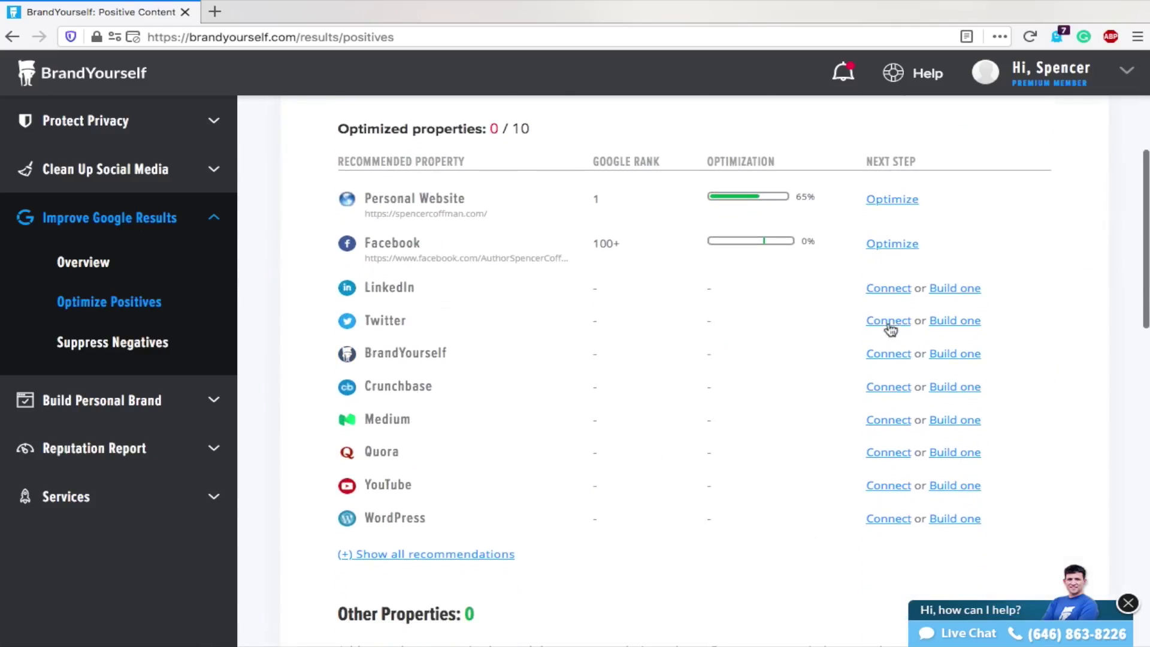
scroll(372, 374, "down", 4)
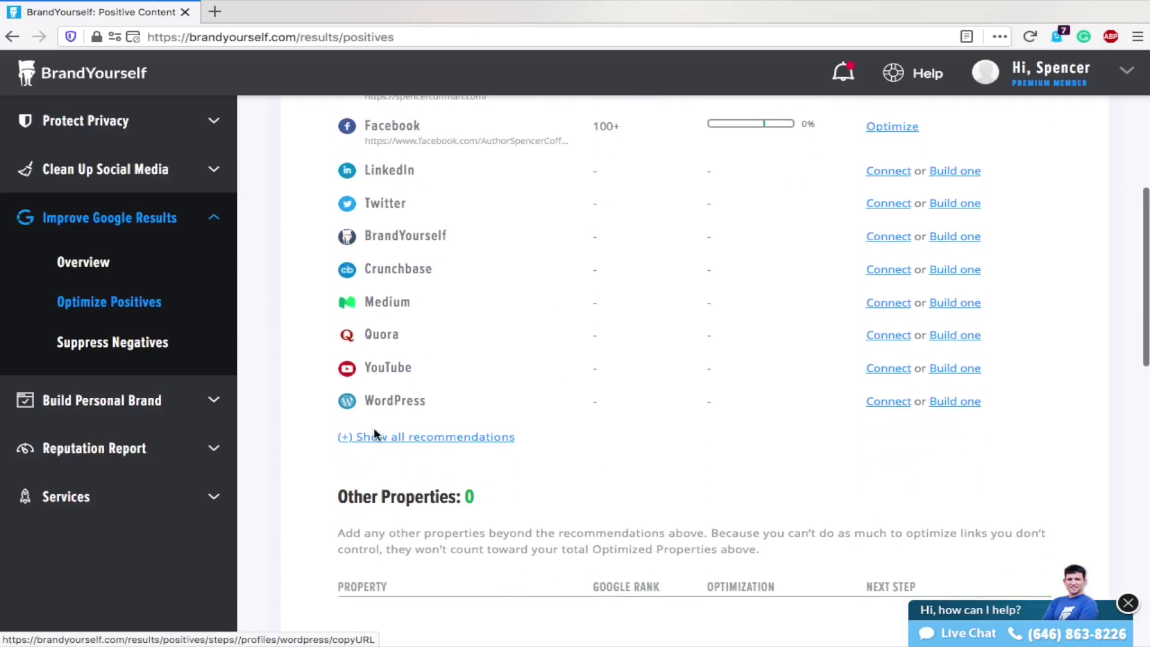
left_click(398, 437)
scroll(559, 415, "down", 5)
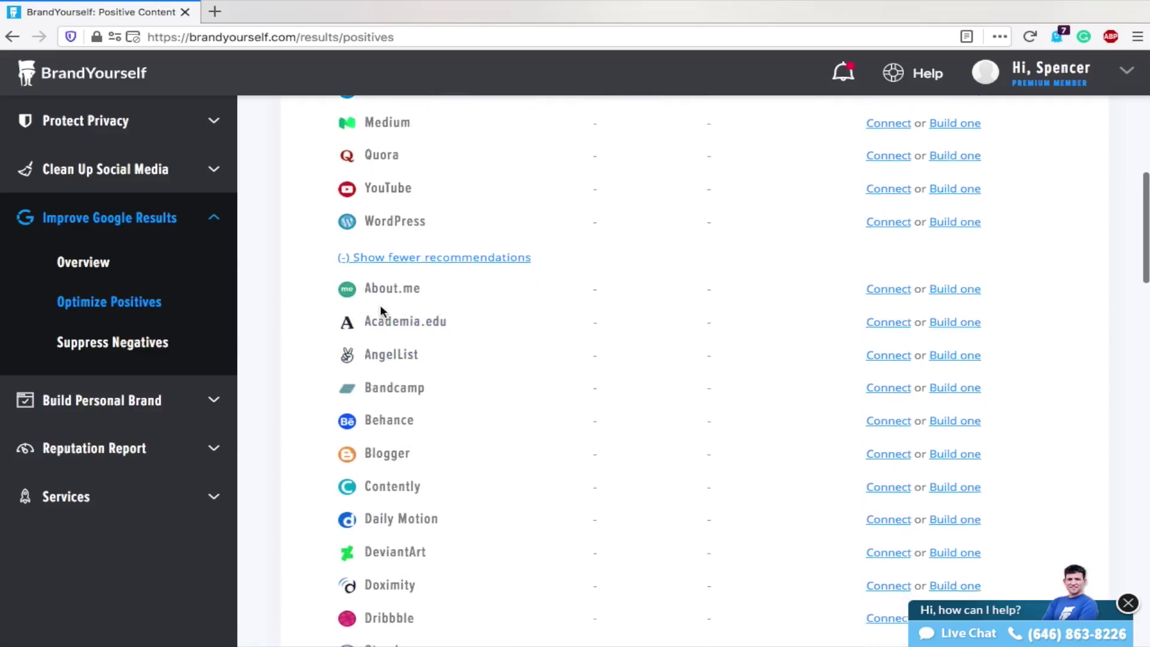
scroll(476, 242, "down", 6)
scroll(418, 256, "down", 7)
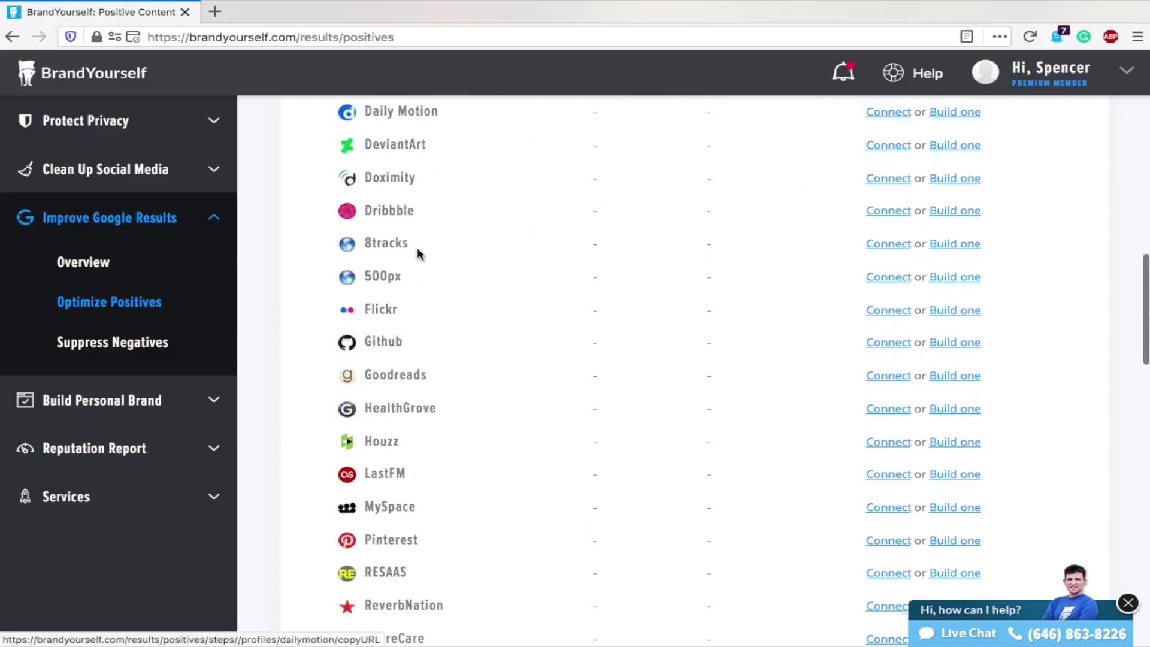
scroll(461, 286, "down", 6)
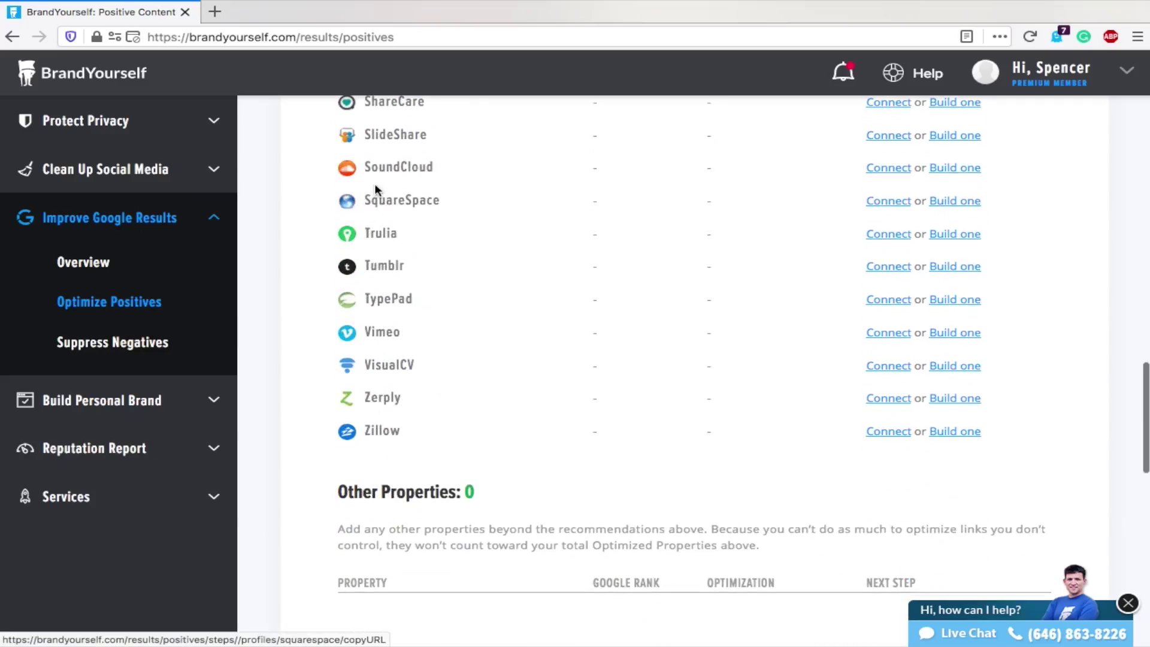
scroll(375, 186, "up", 1)
scroll(376, 192, "down", 6)
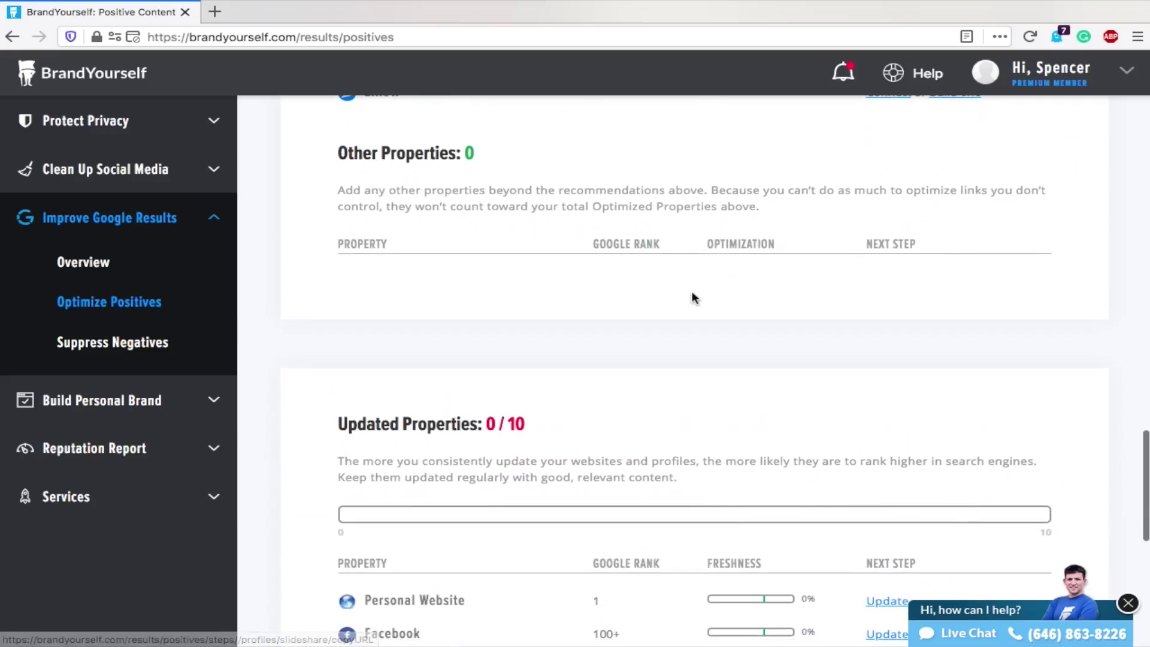
scroll(547, 208, "down", 3)
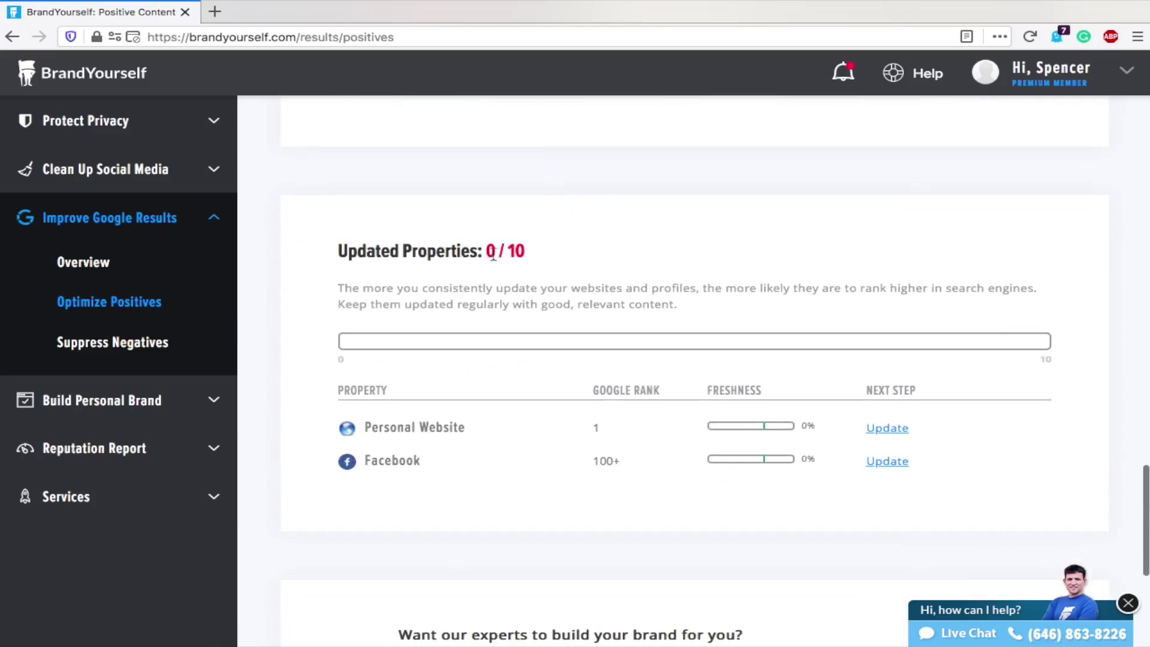
scroll(493, 256, "down", 2)
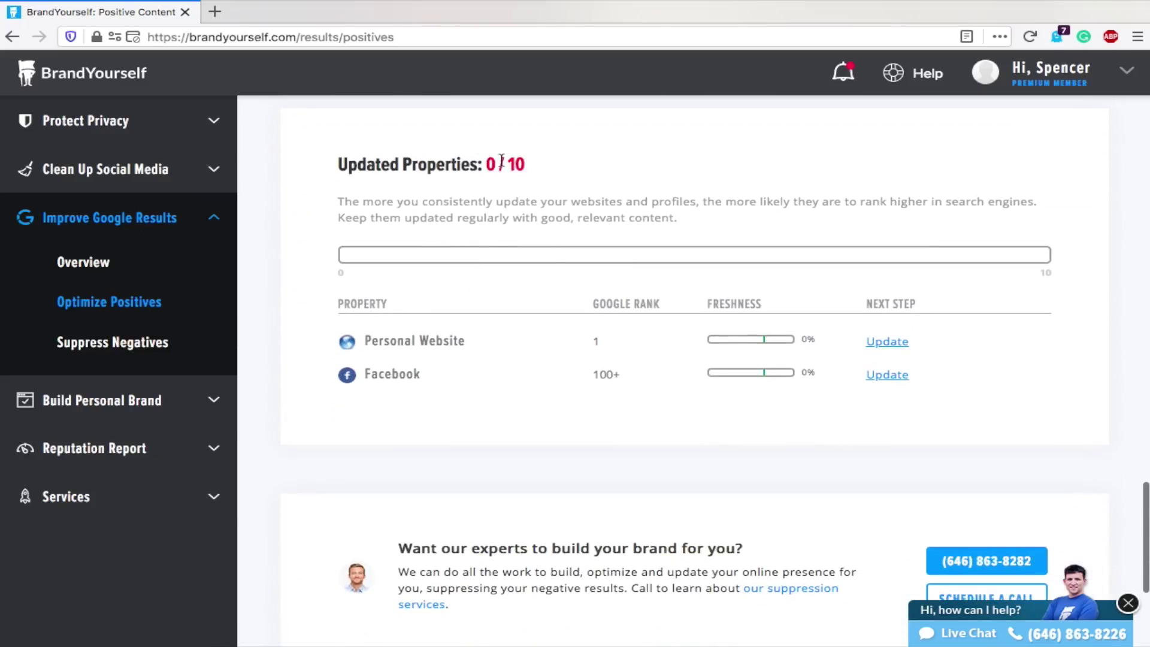
scroll(664, 204, "down", 3)
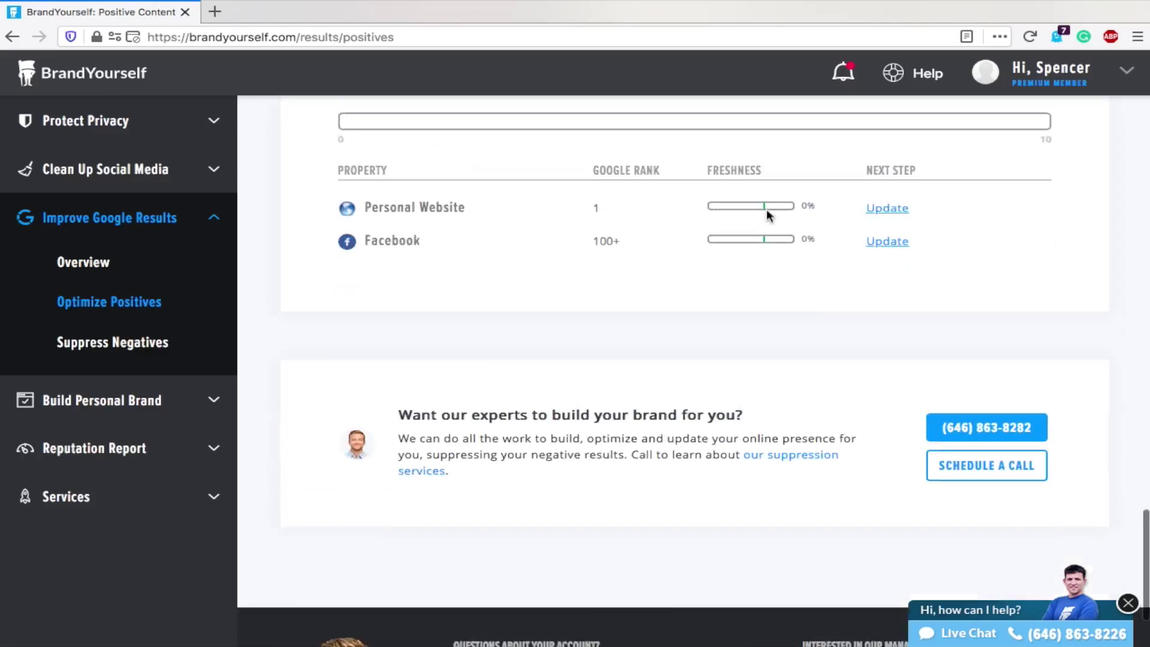
scroll(470, 353, "up", 20)
scroll(578, 326, "down", 15)
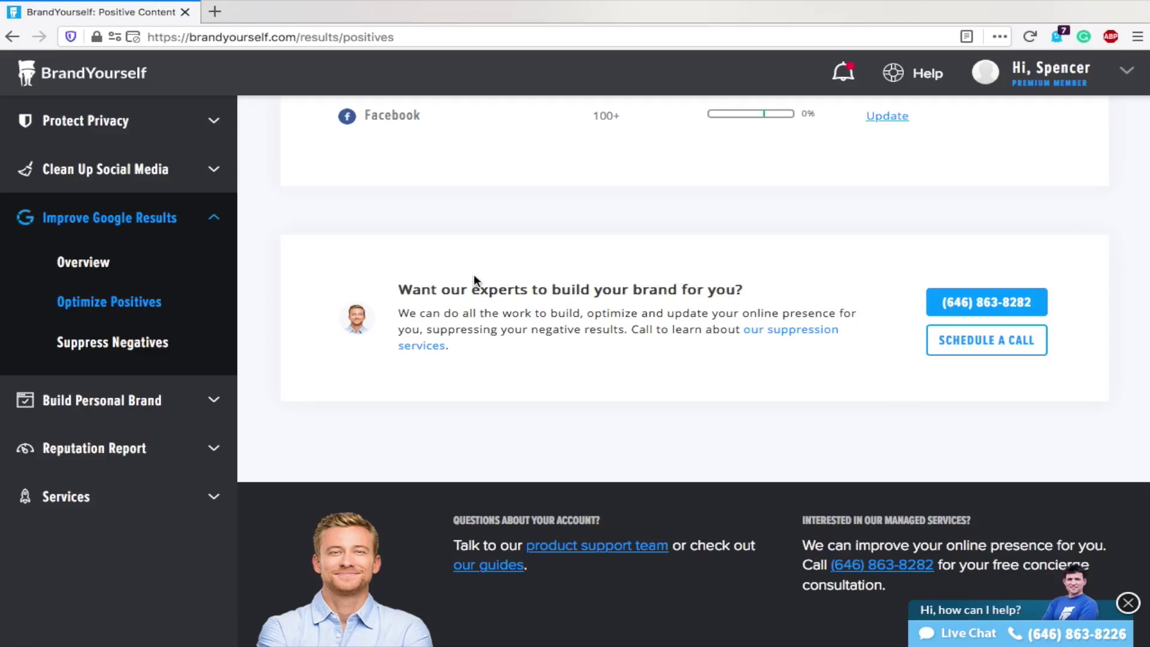
scroll(546, 286, "up", 20)
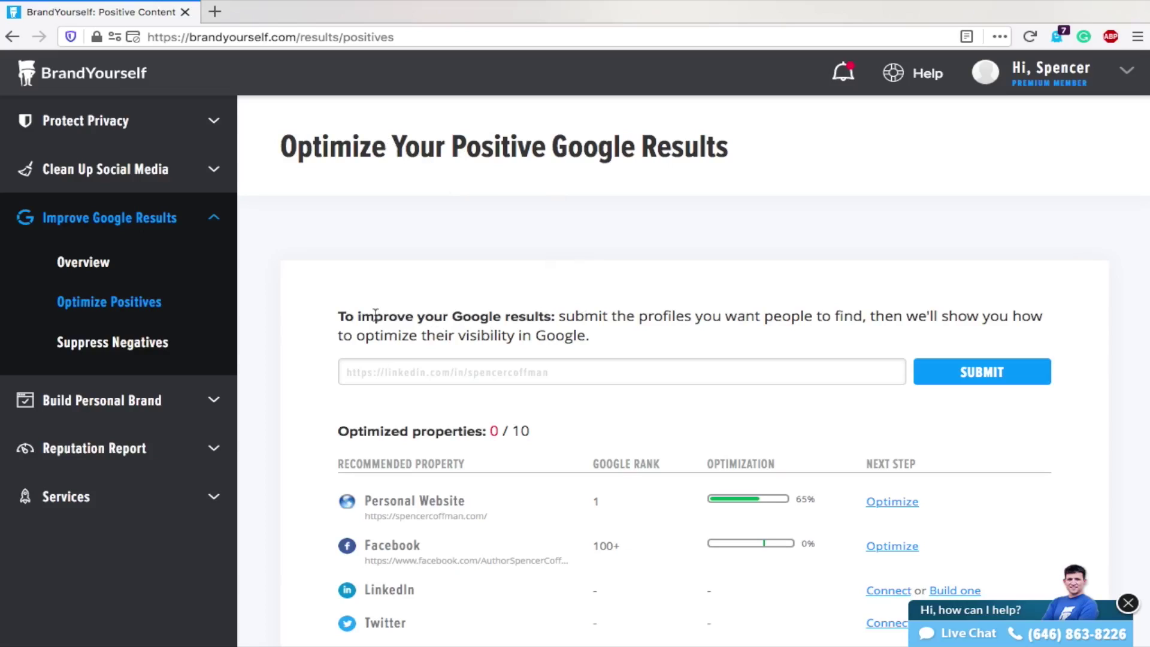
scroll(574, 392, "down", 4)
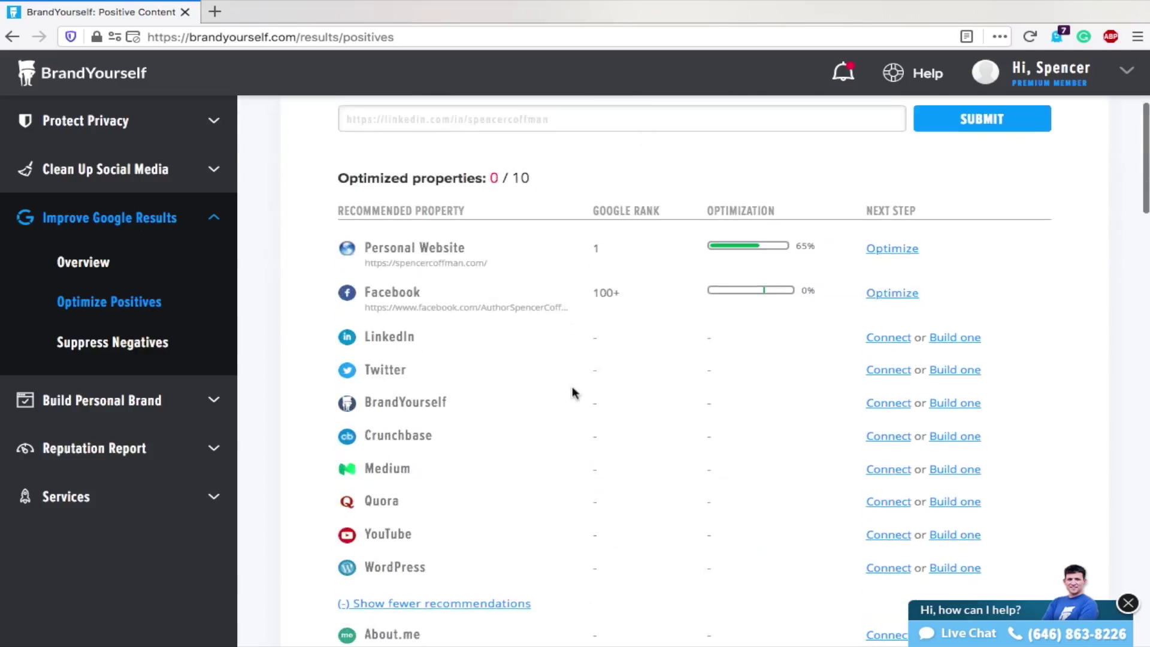
scroll(628, 318, "down", 5)
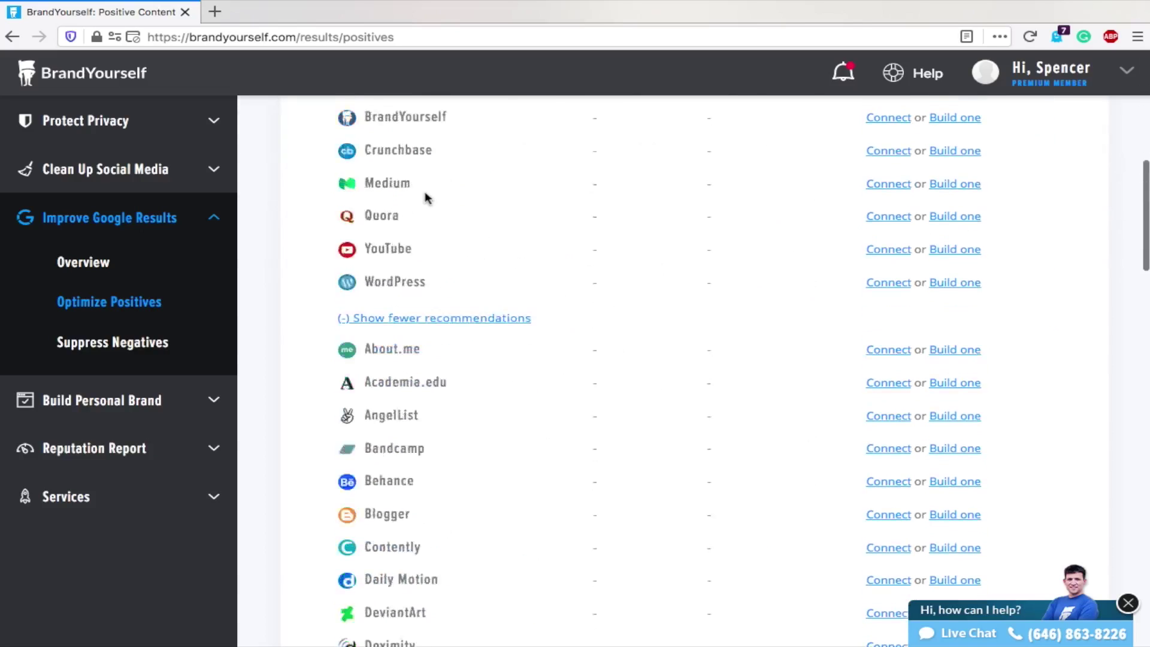
scroll(427, 197, "down", 20)
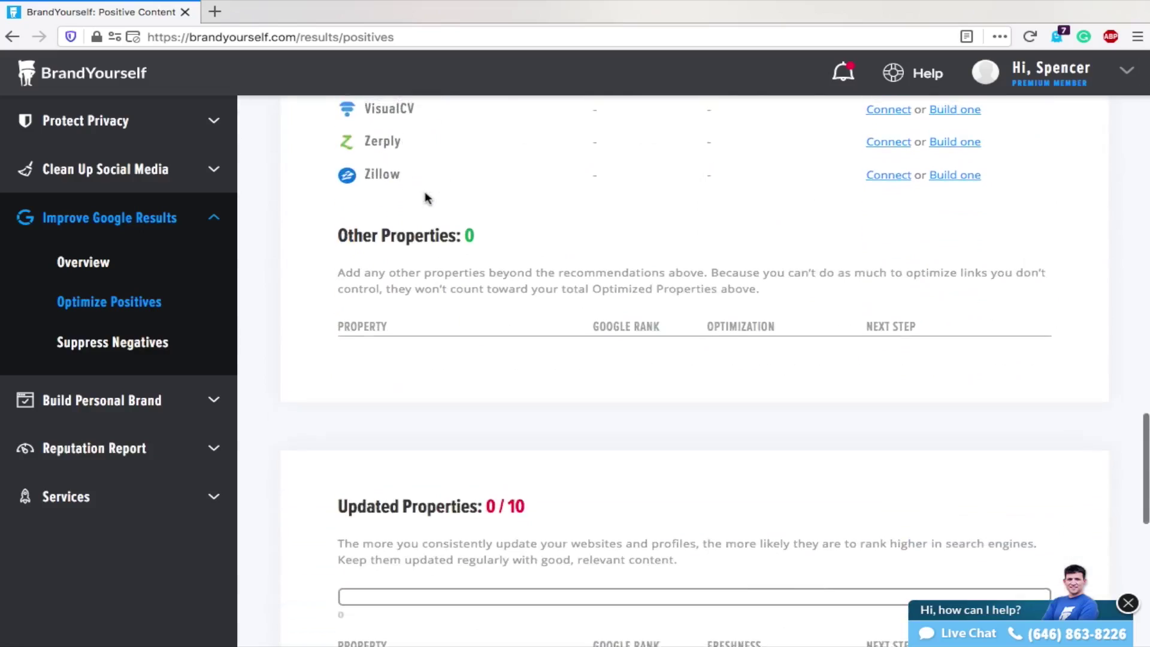
scroll(427, 198, "up", 20)
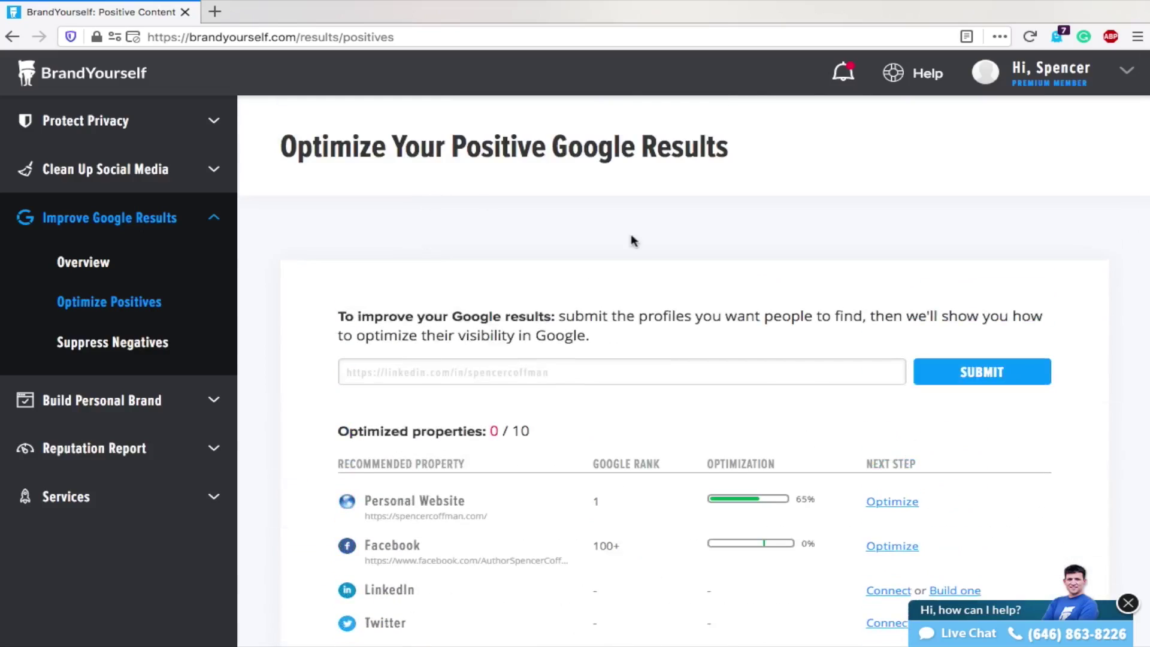
scroll(634, 240, "down", 5)
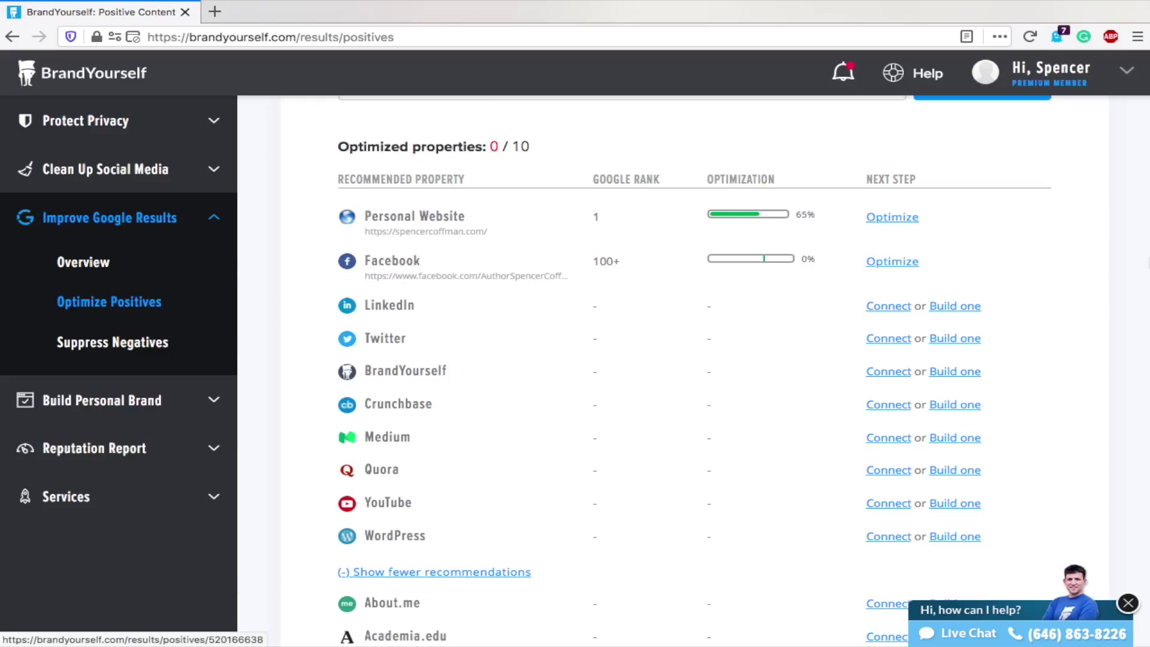
scroll(1019, 265, "down", 1)
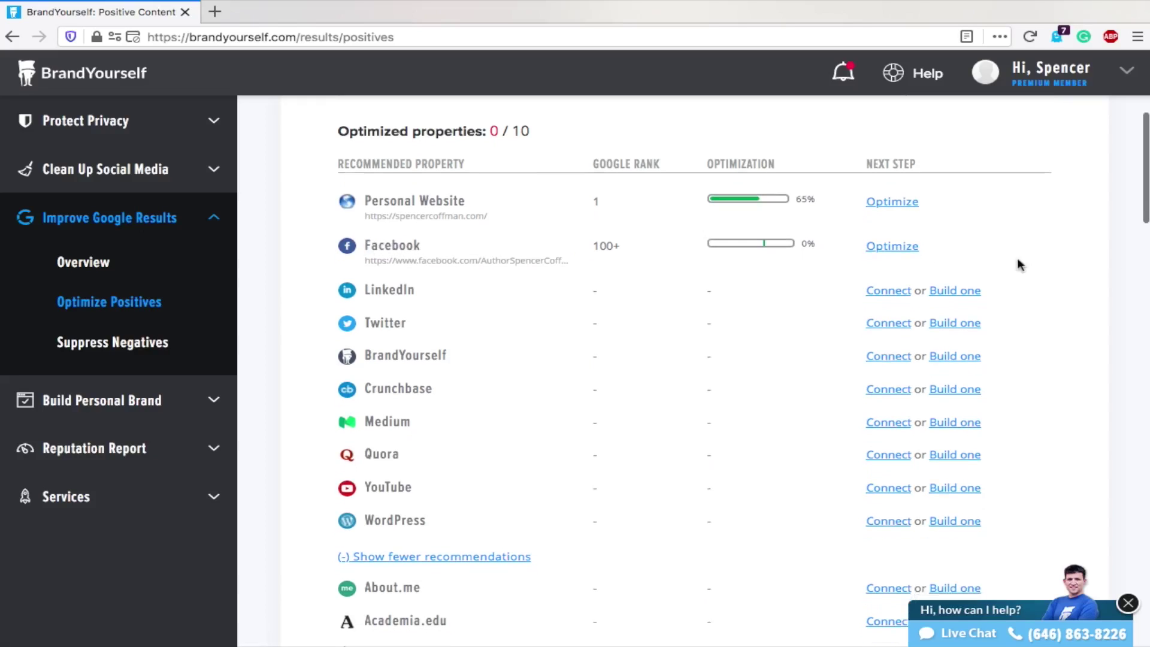
scroll(682, 300, "up", 4)
scroll(688, 284, "up", 2)
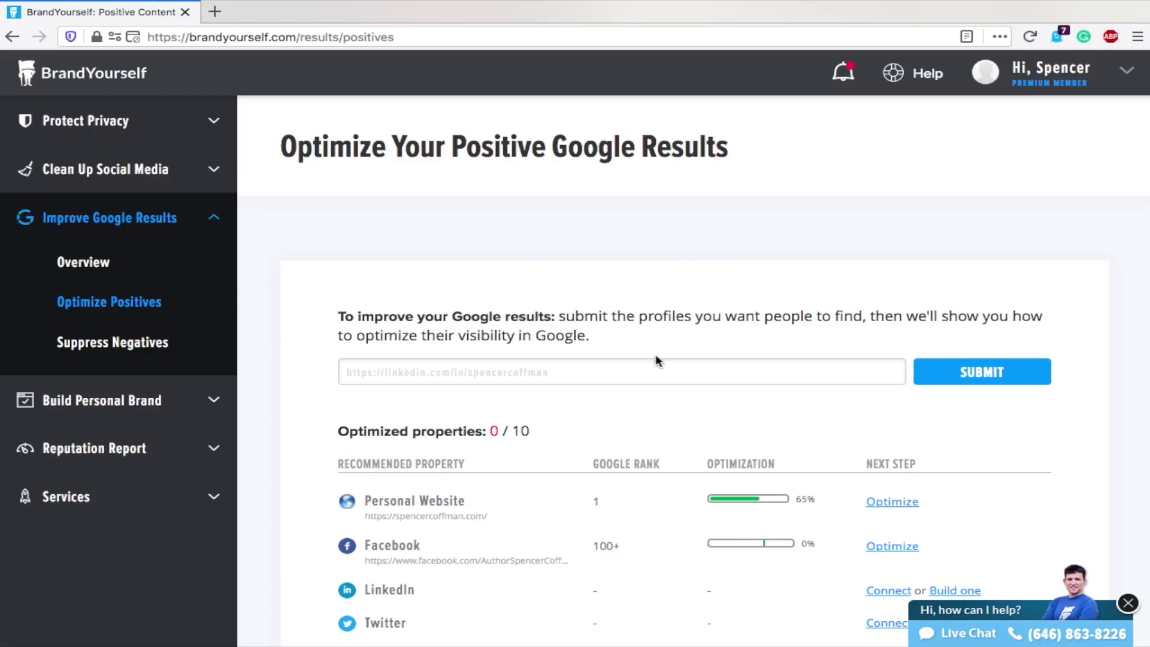
scroll(706, 303, "down", 10)
scroll(710, 292, "down", 4)
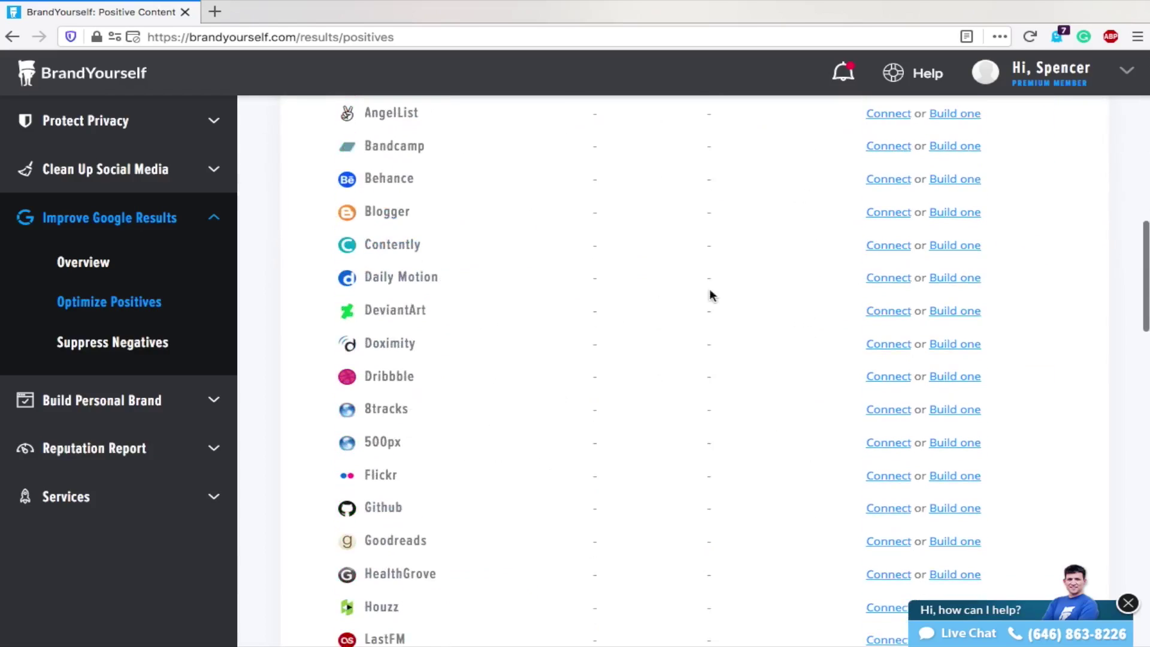
scroll(510, 288, "down", 2)
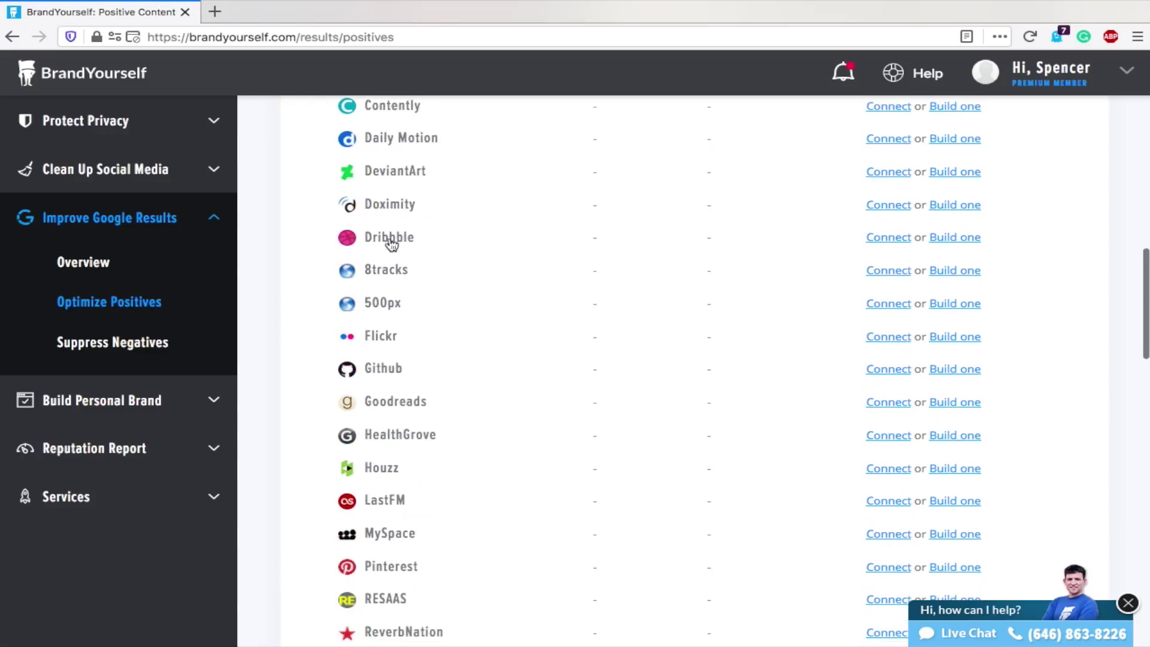
scroll(421, 244, "down", 3)
scroll(488, 280, "down", 1)
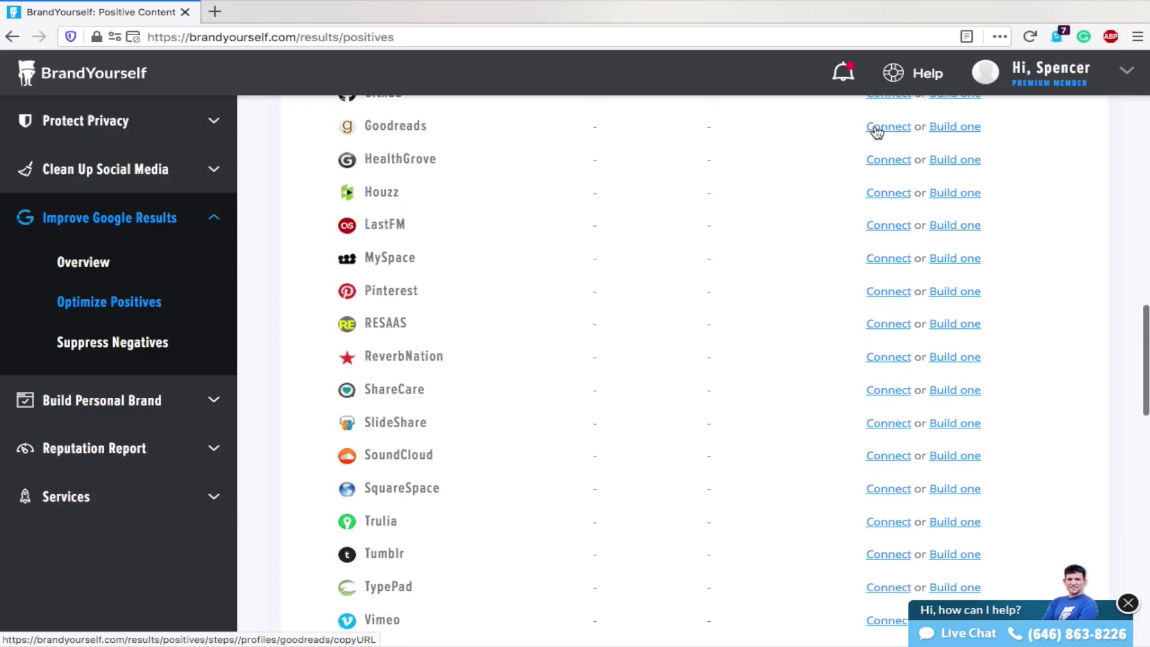
scroll(530, 341, "down", 2)
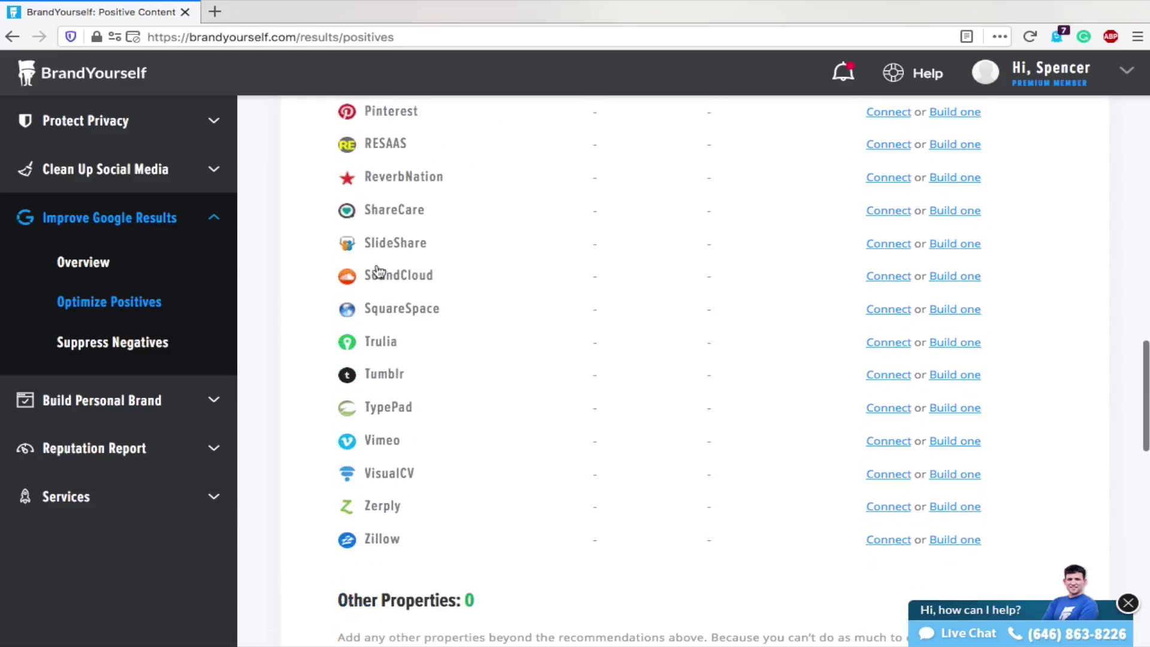
scroll(538, 275, "down", 1)
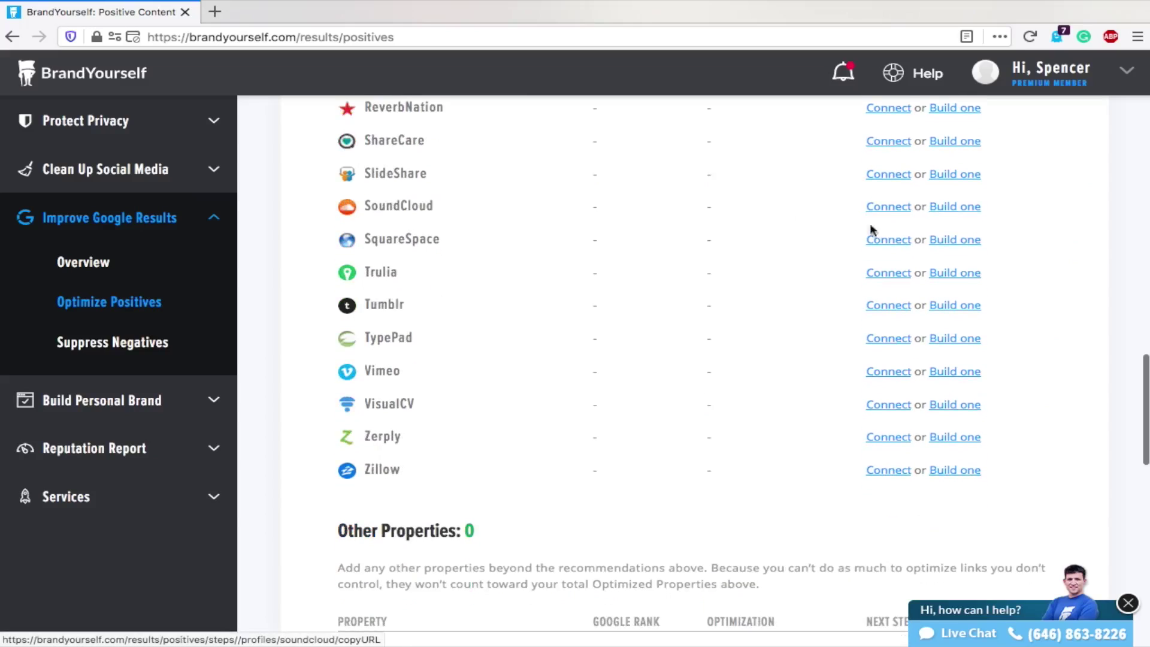
scroll(424, 312, "down", 2)
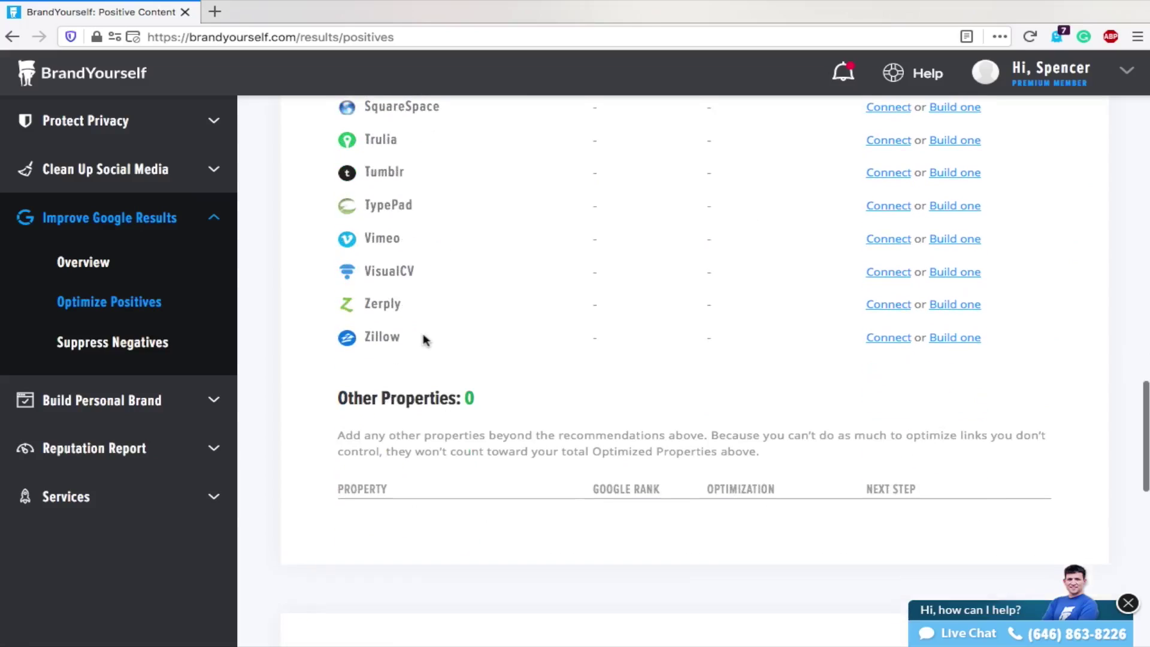
scroll(488, 318, "up", 15)
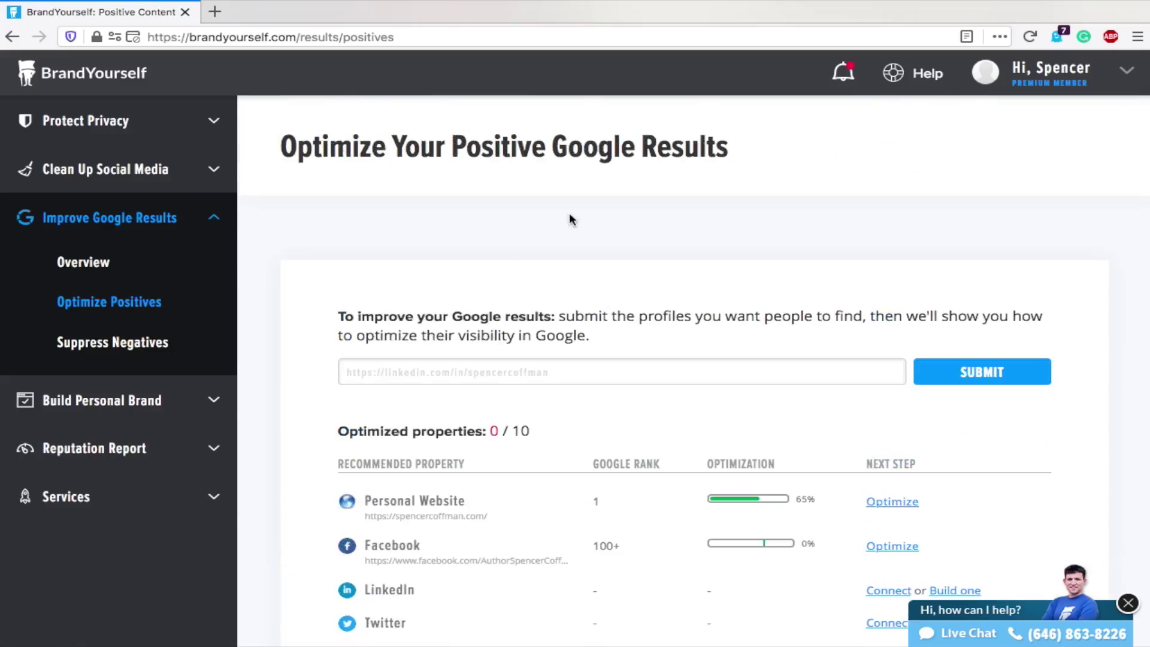